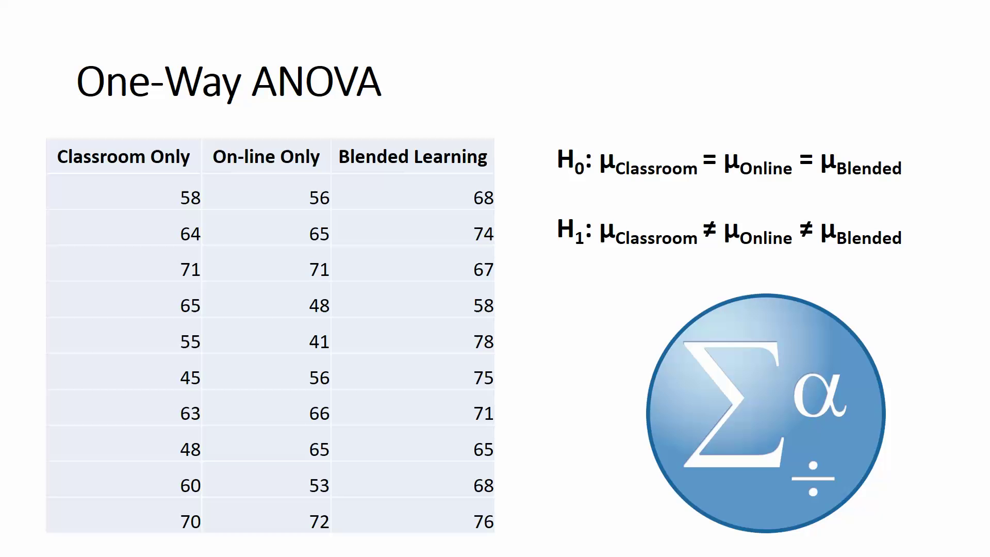
- End the slide show and switch to the empty dataset in the SPSS Statistics Data Editor
click(245, 426)
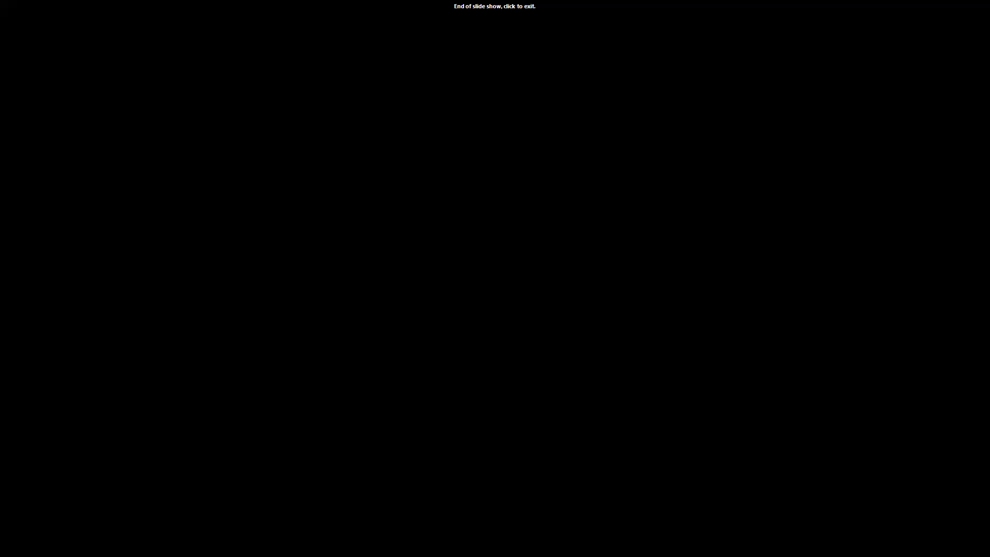
click(246, 426)
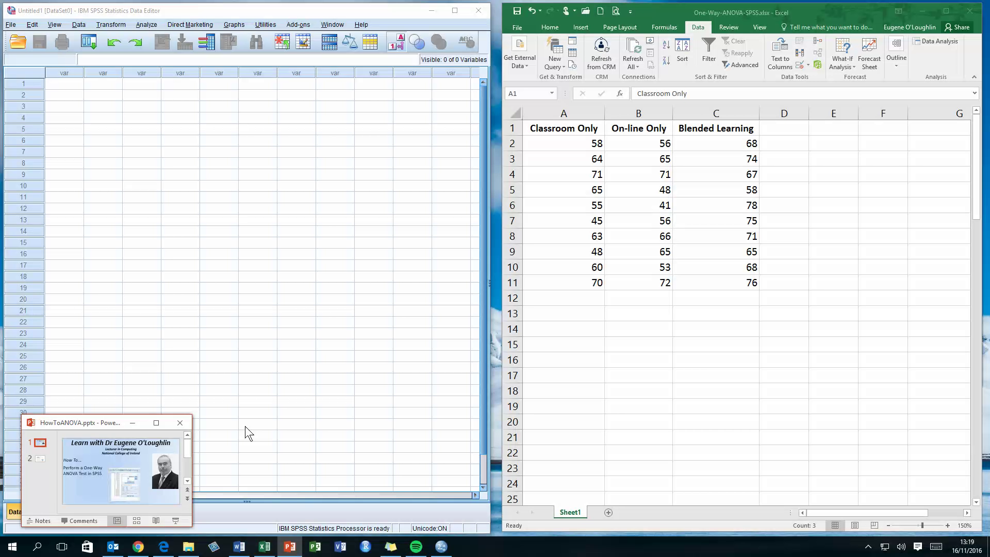
click(184, 8)
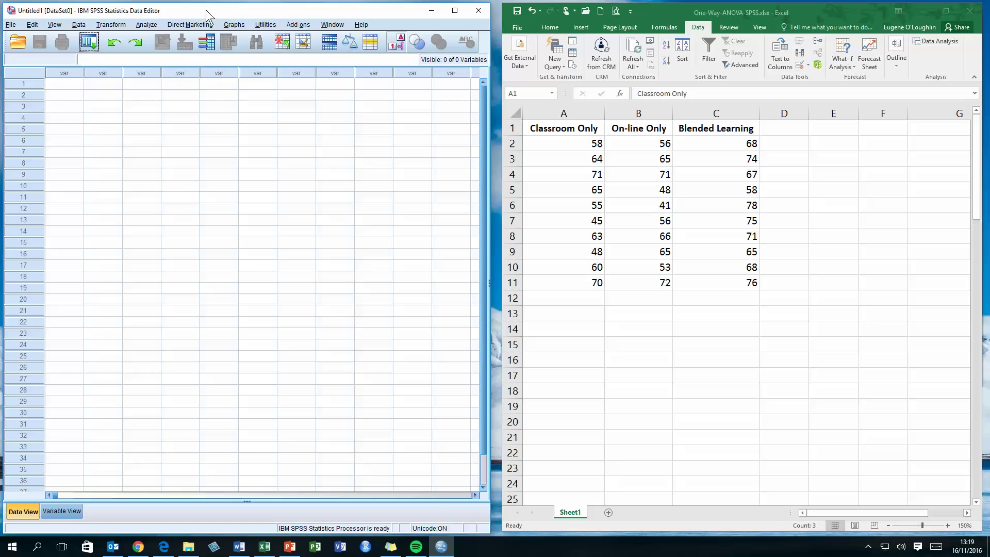
- Open the Excel workbook One-Way-ANOVA-SPSS.xlsx from the Documents folder as a data source
click(10, 25)
mouse_move(43, 52)
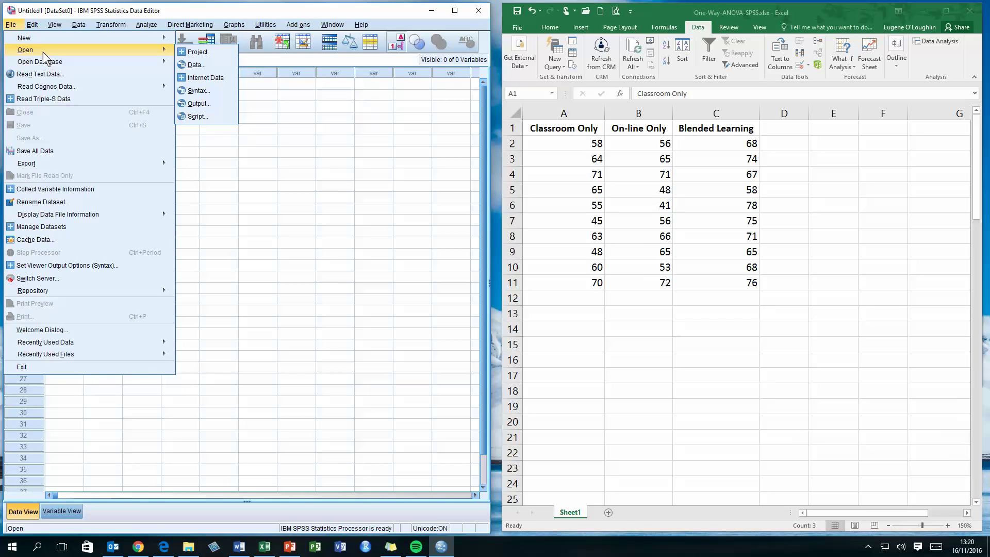
click(201, 64)
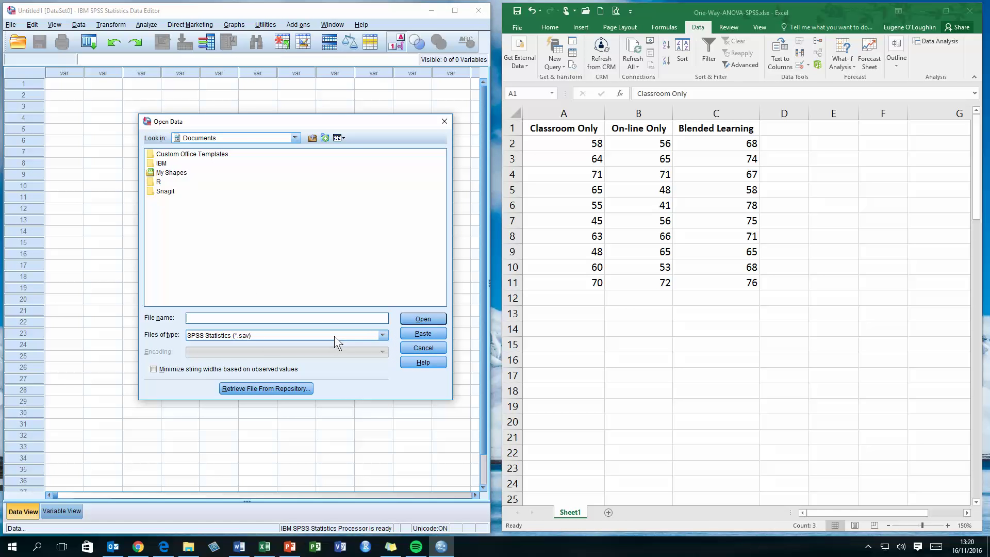
click(382, 336)
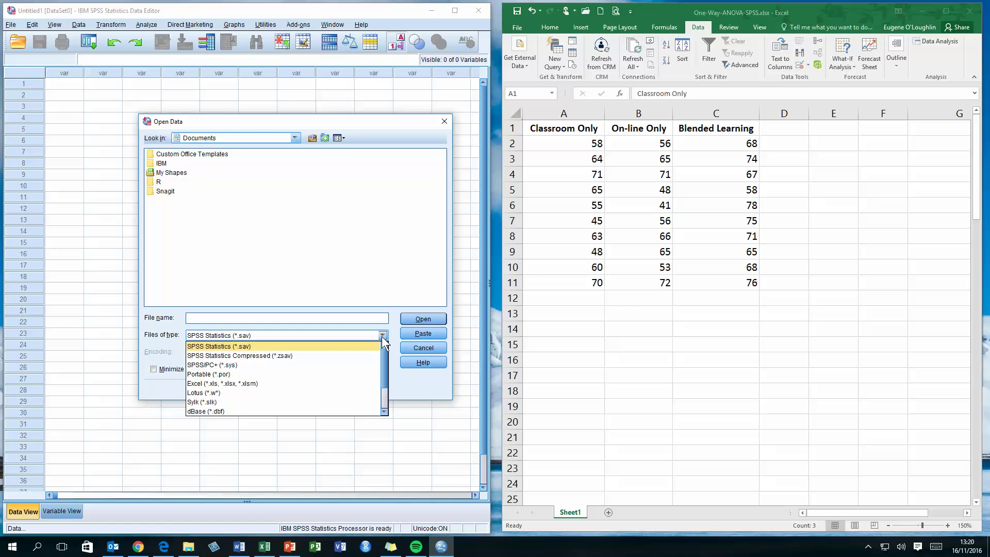
click(274, 384)
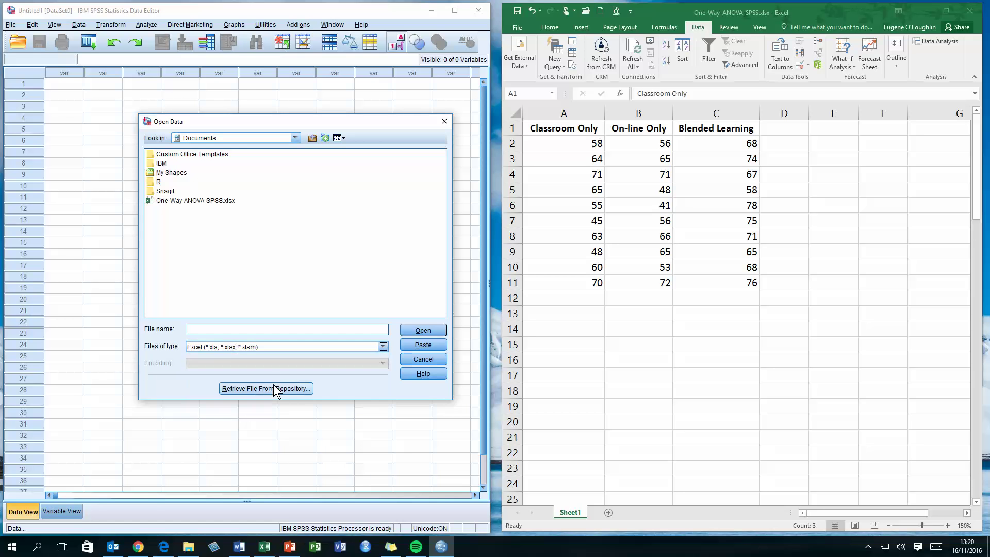
click(196, 201)
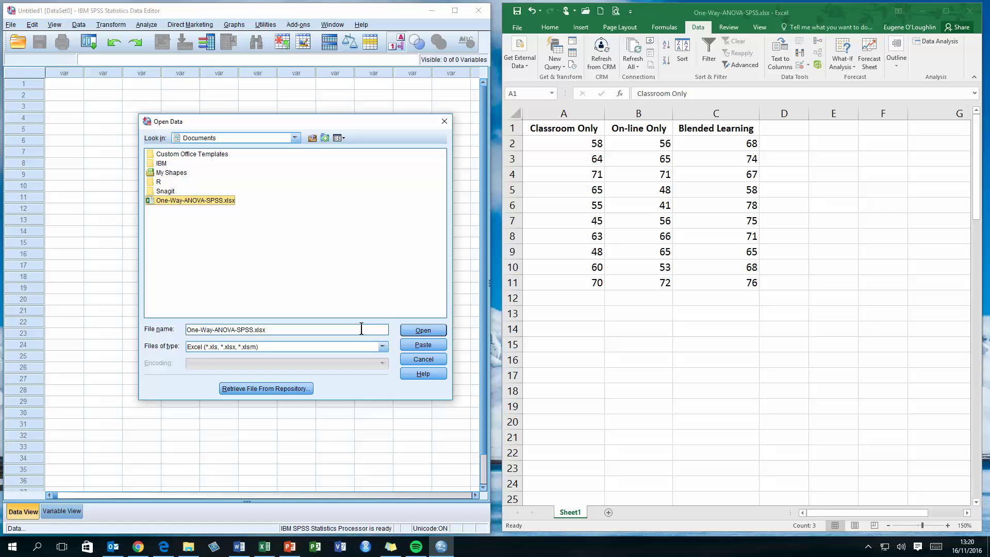
click(423, 331)
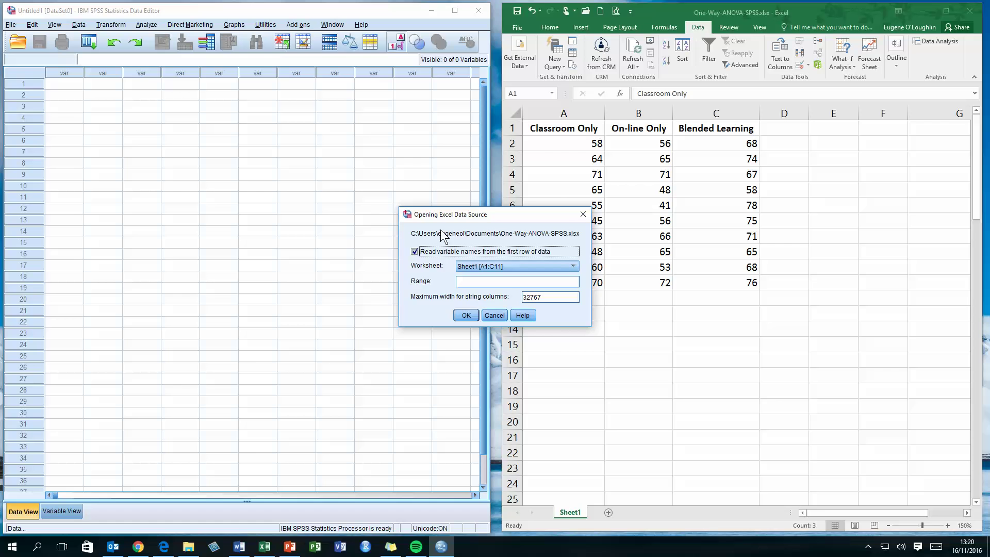
- Import Sheet1 [A1:C11] with the variable names read from the first row of data
drag(444, 220, 276, 188)
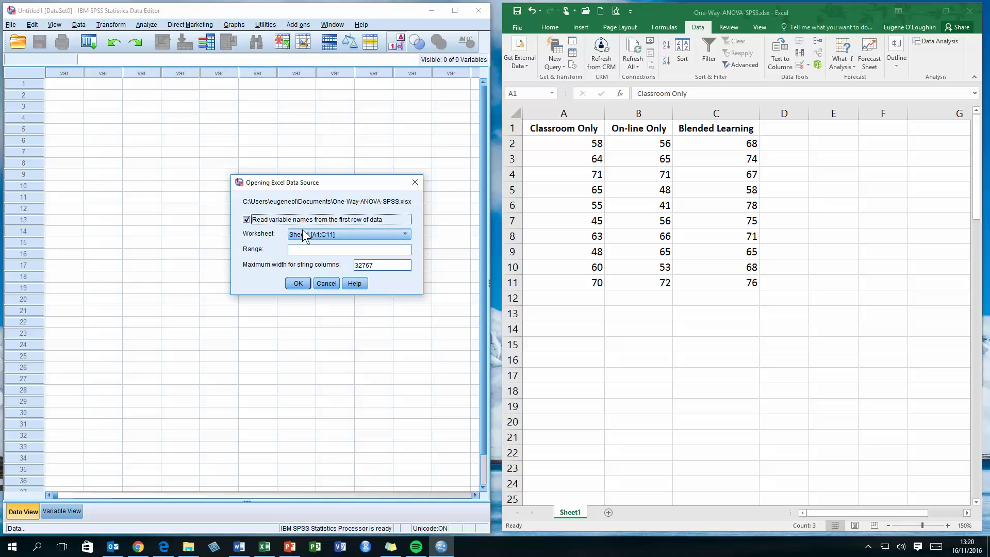
click(568, 128)
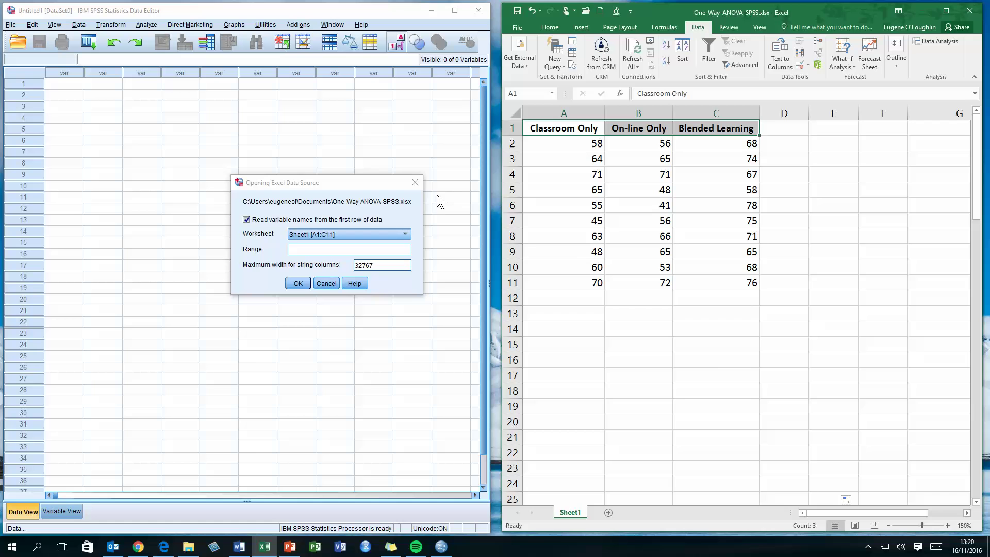
click(336, 182)
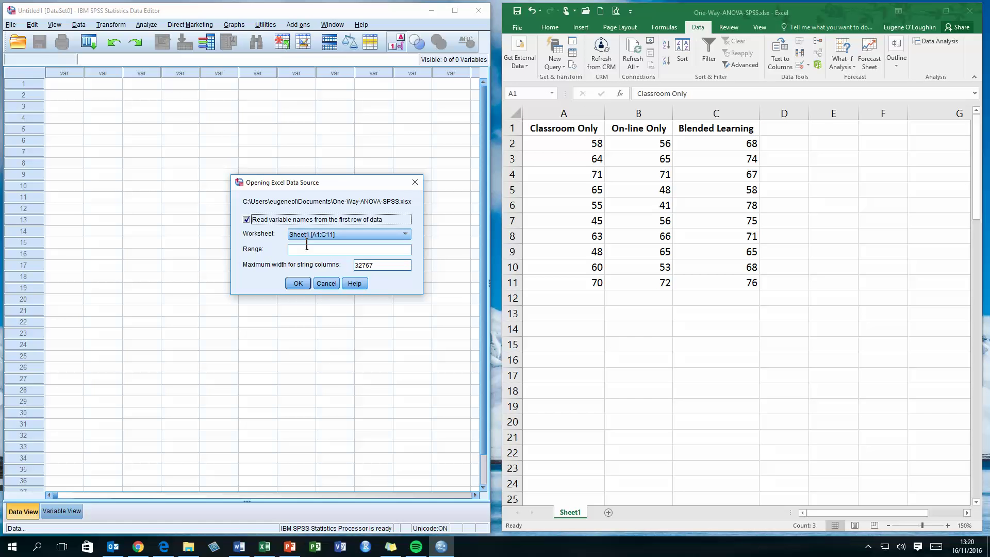
click(298, 284)
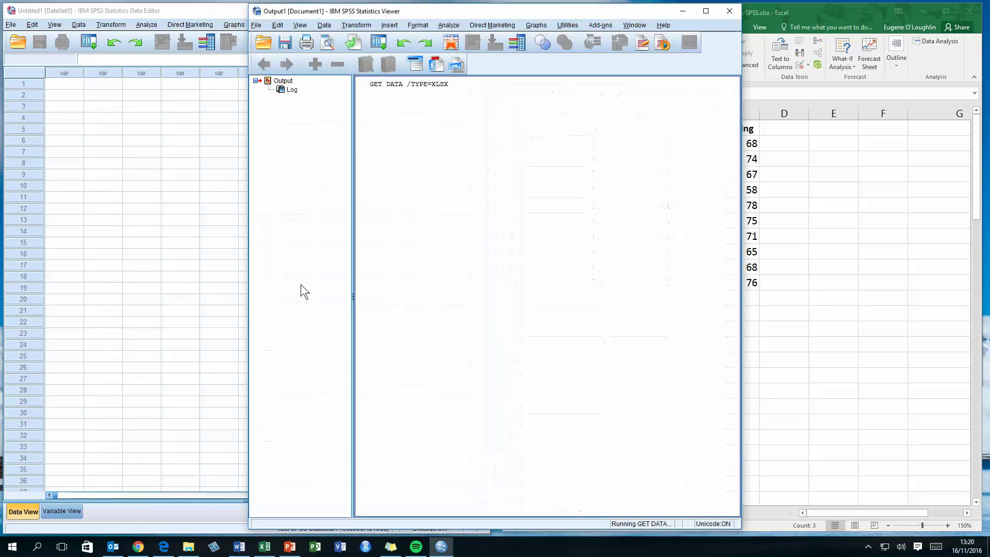
- Arrange the imported dataset's window and the output viewer side by side and return to the dataset
drag(488, 9, 240, 9)
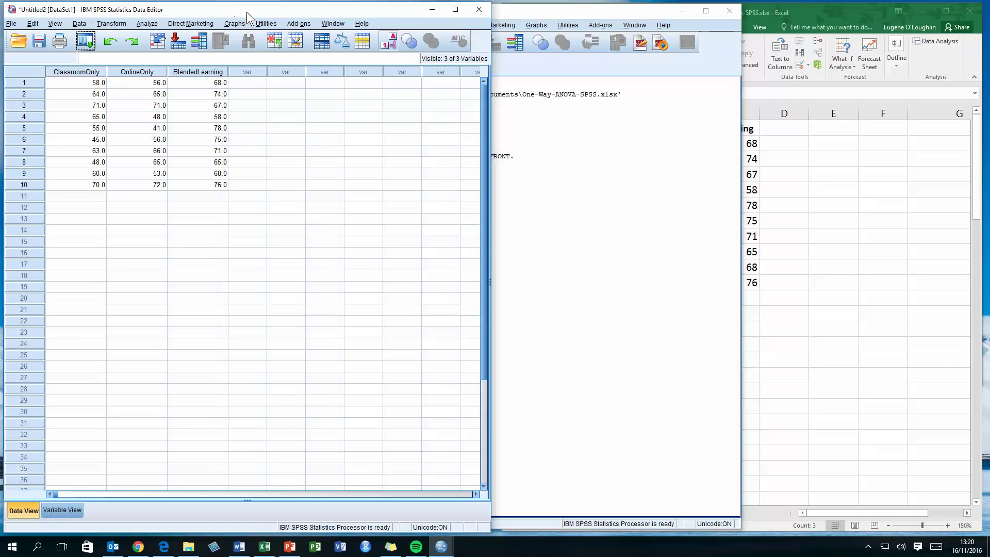
drag(540, 11, 785, 11)
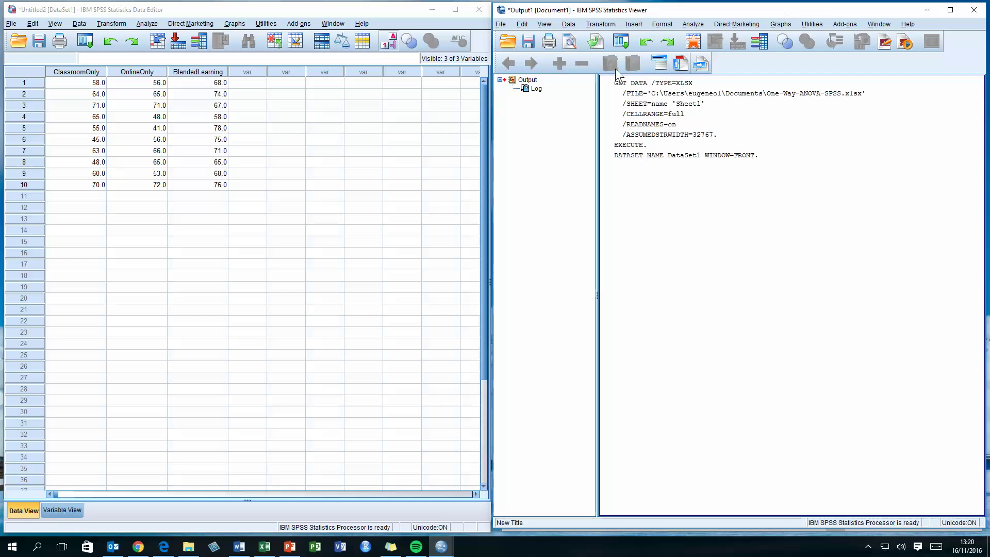
click(283, 141)
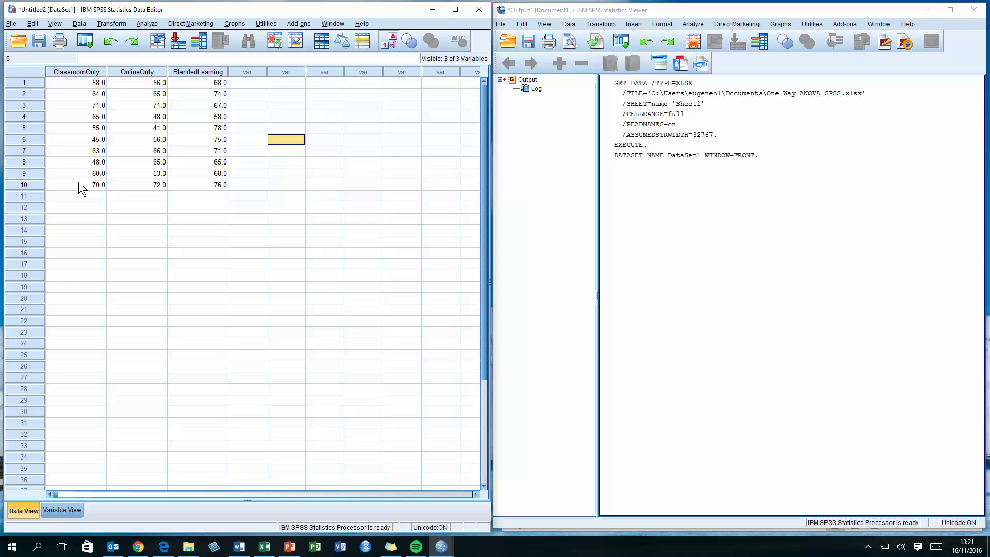
- Move the ten OnlineOnly scores into the ClassroomOnly column, starting at row 11
click(85, 73)
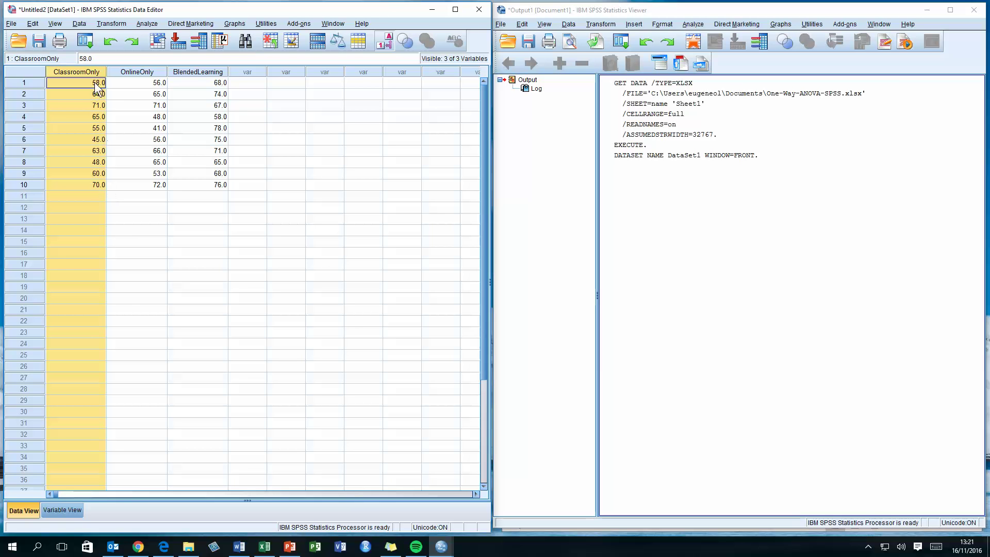
drag(95, 84, 72, 181)
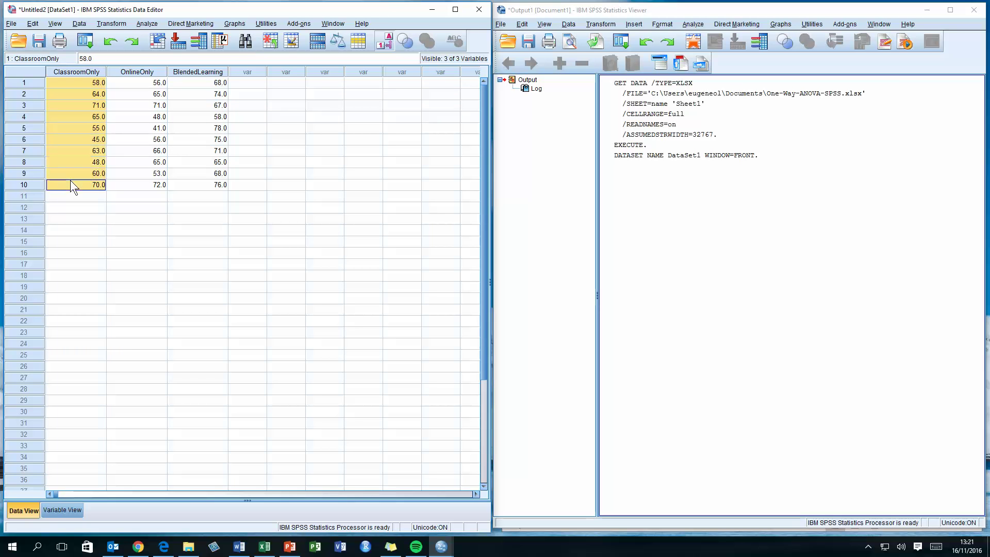
drag(155, 83, 145, 182)
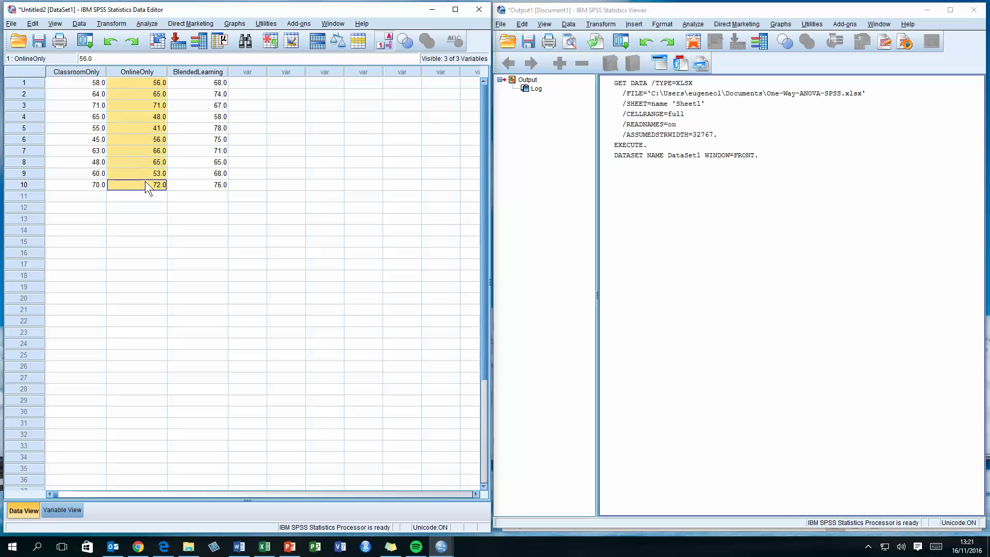
right_click(140, 116)
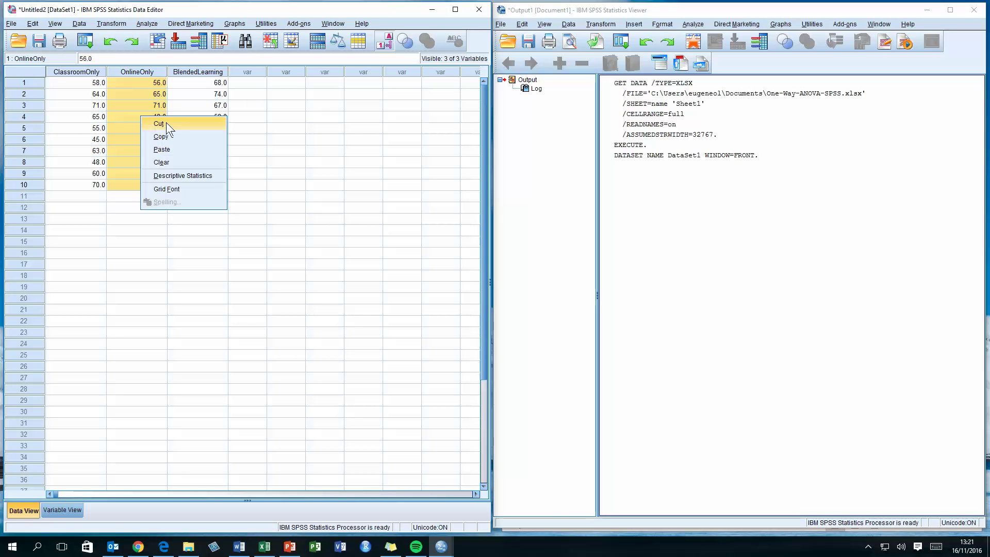
click(162, 124)
click(95, 196)
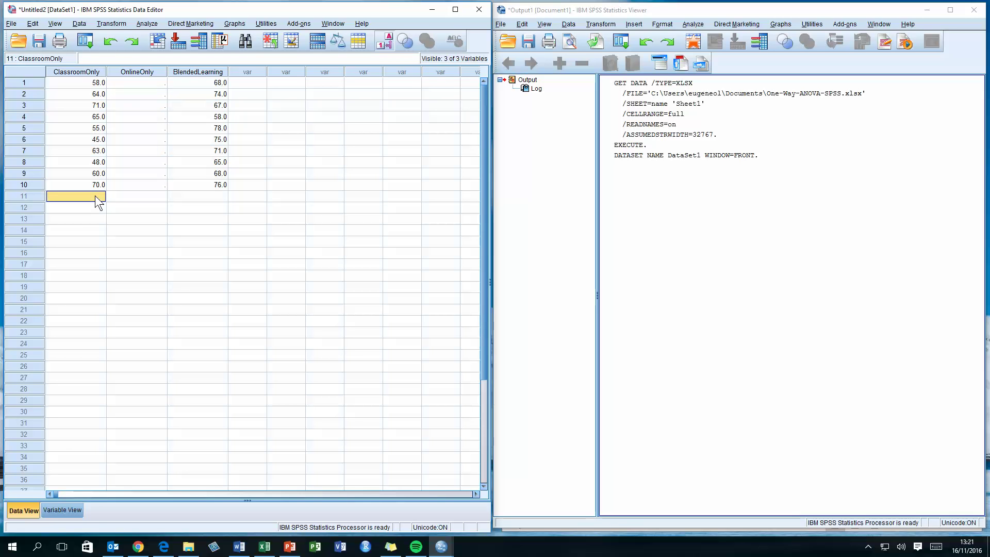
right_click(94, 196)
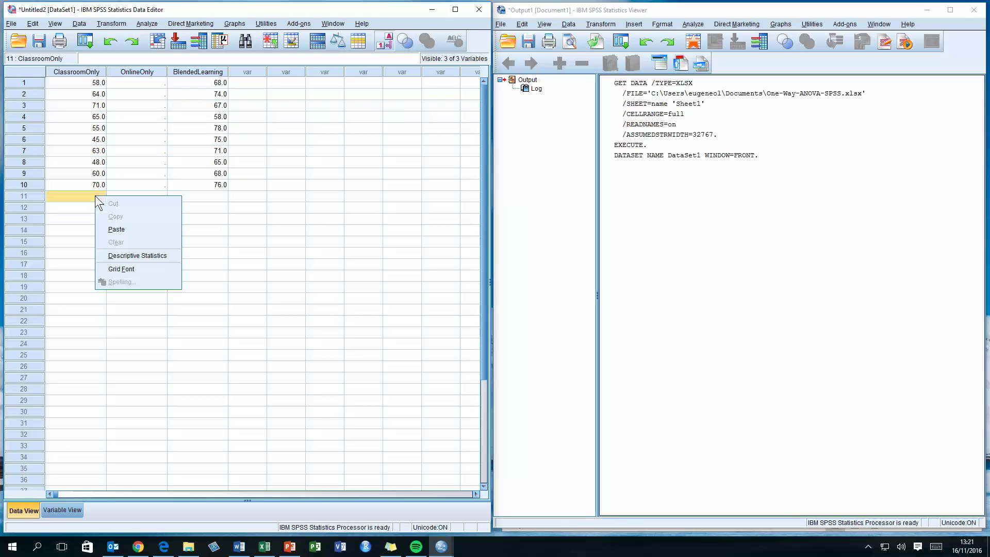
click(117, 229)
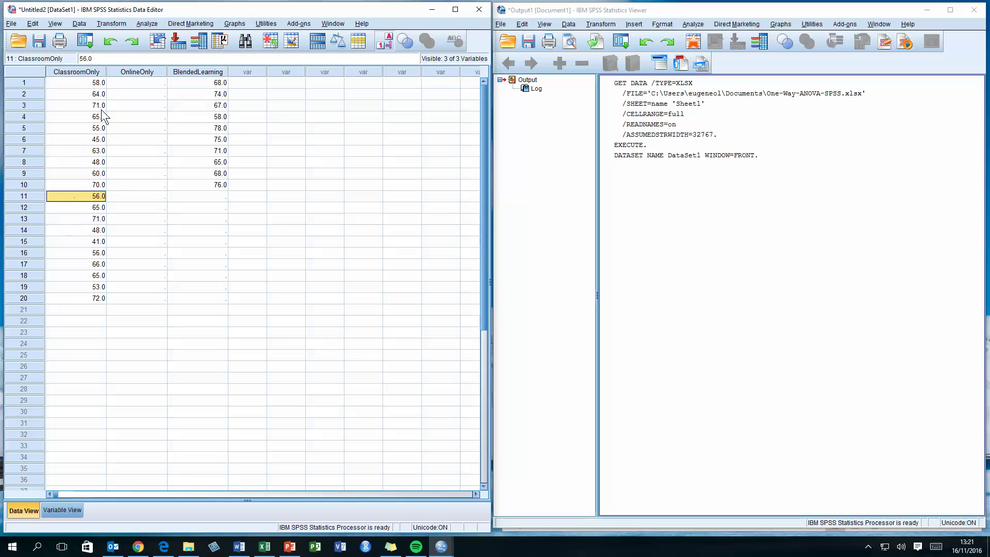
- Move the ten BlendedLearning scores into the ClassroomOnly column, starting at row 21
drag(216, 82, 215, 191)
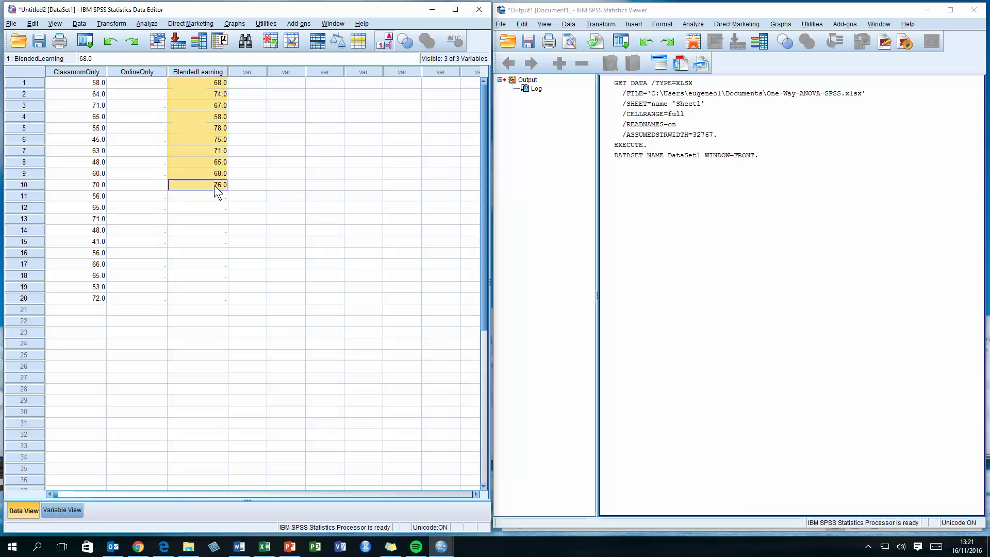
right_click(205, 85)
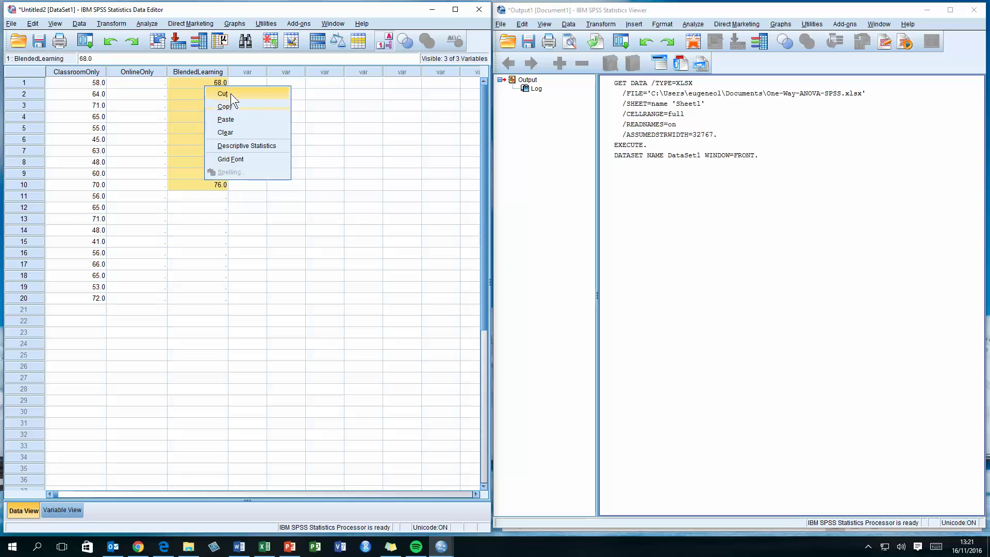
click(230, 94)
click(86, 308)
right_click(87, 308)
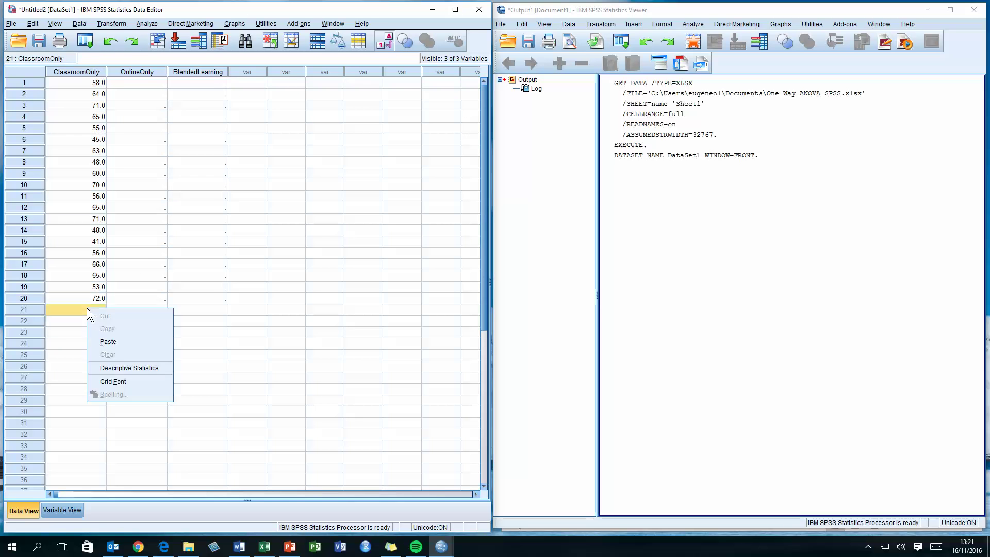
click(108, 342)
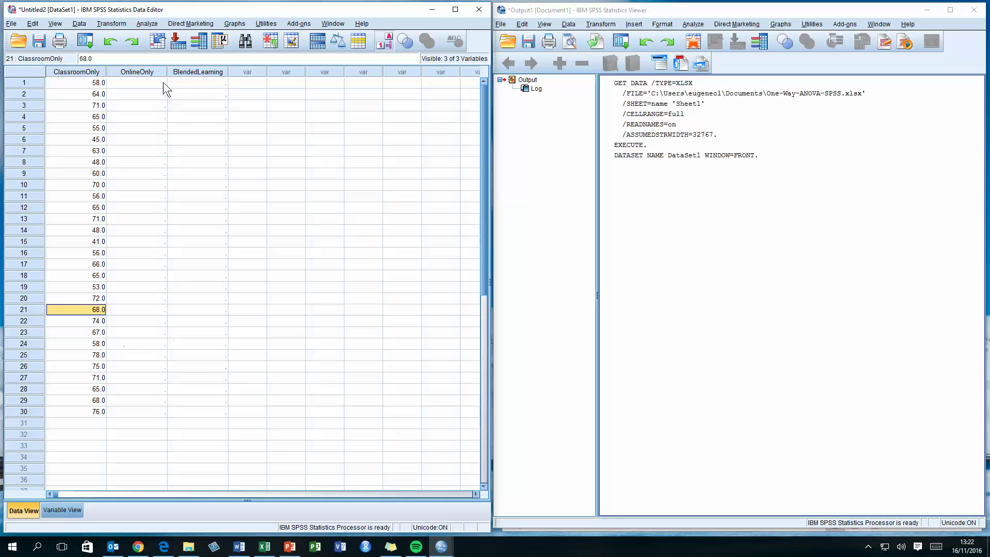
- Remove the emptied OnlineOnly and BlendedLearning variables from the dataset
drag(148, 71, 187, 73)
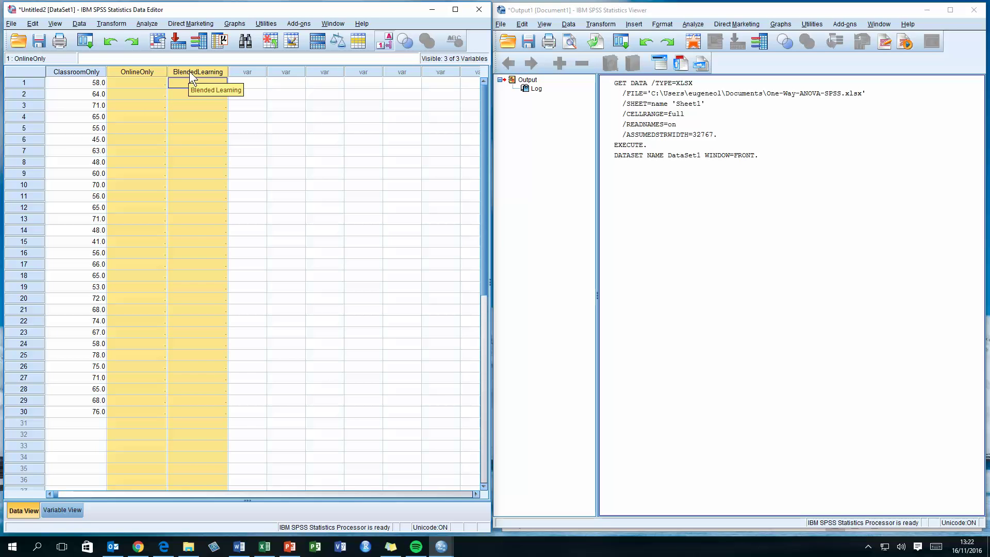
right_click(189, 71)
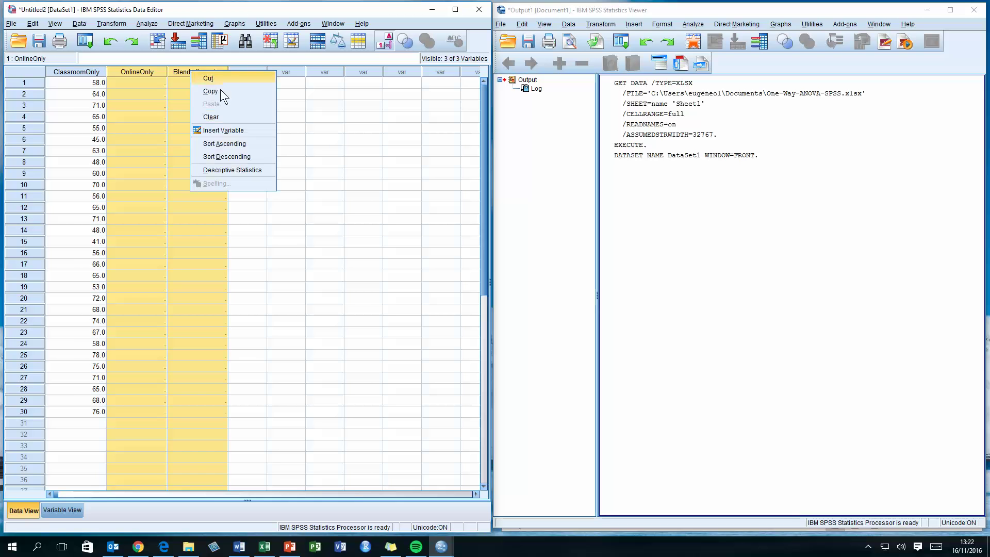
click(224, 117)
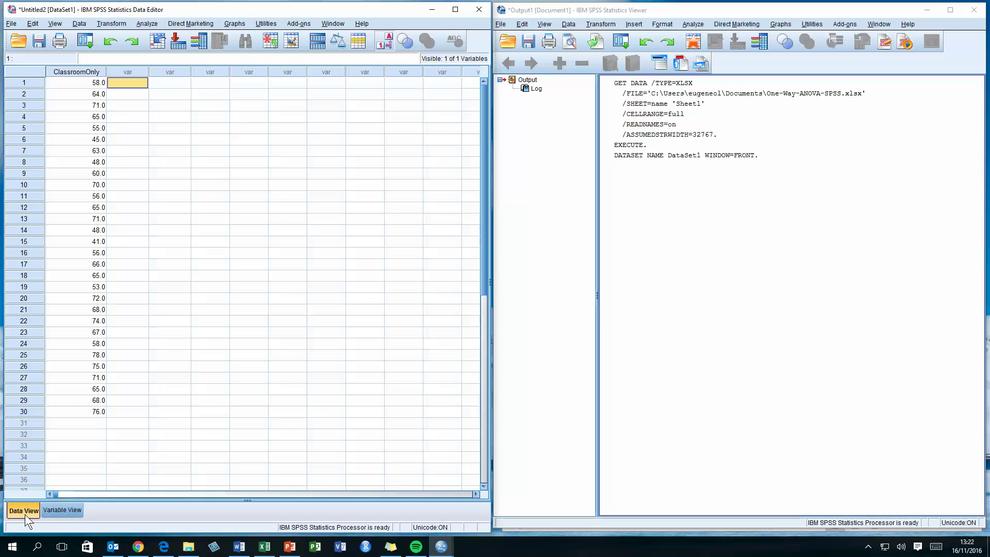
- Rename the ClassroomOnly variable as Learning_Type and set its decimals to 0
click(66, 509)
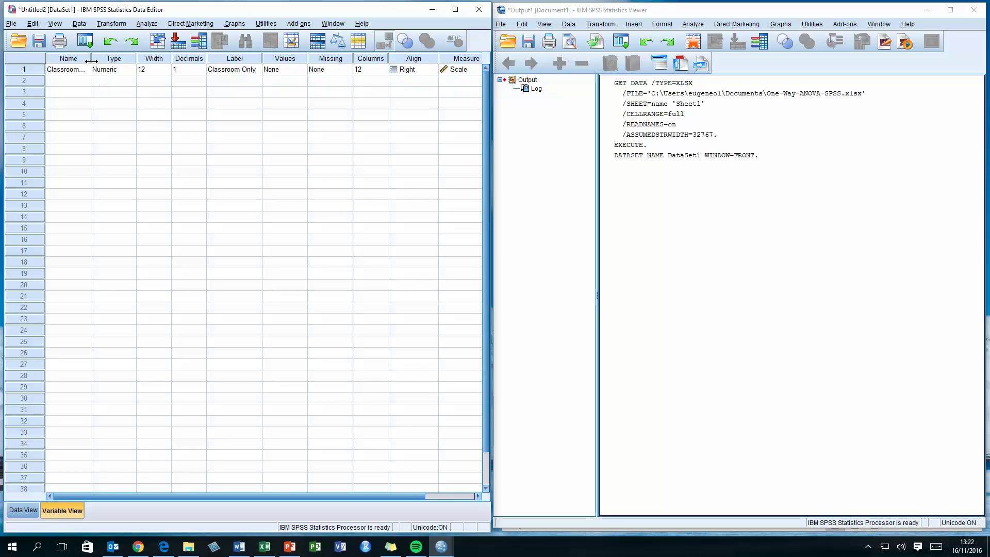
drag(92, 61, 107, 63)
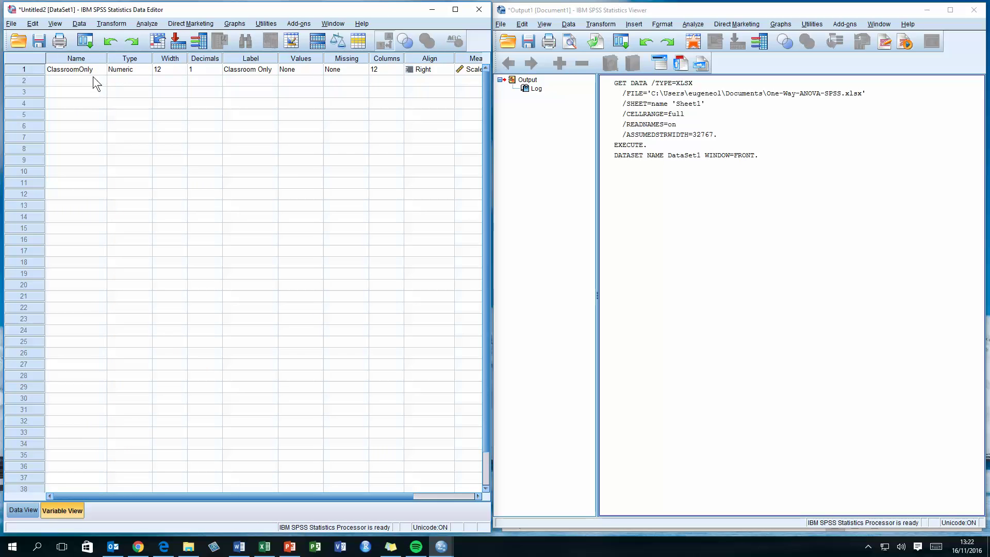
click(94, 70)
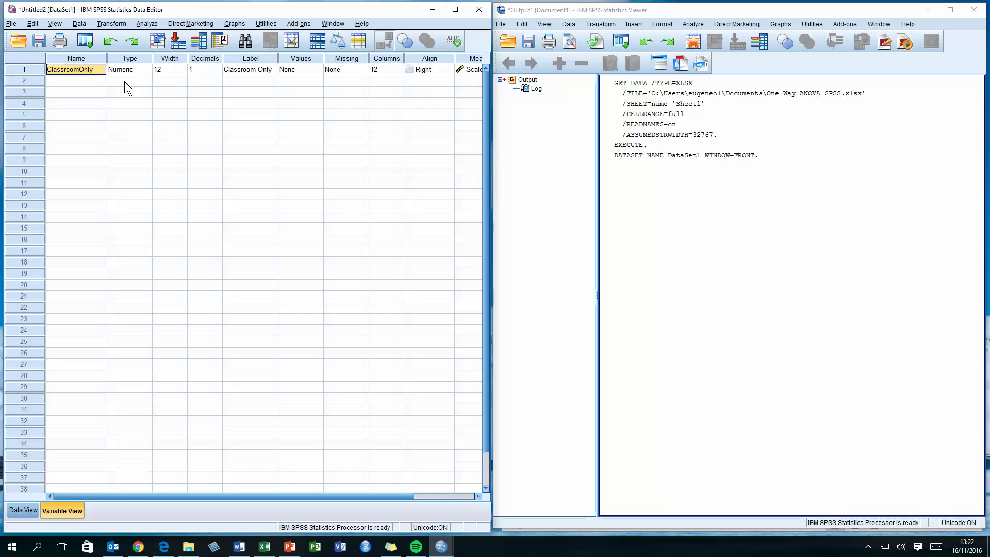
text(Learnin)
key(BackSpace)
key(BackSpace)
text(ype)
key(Return)
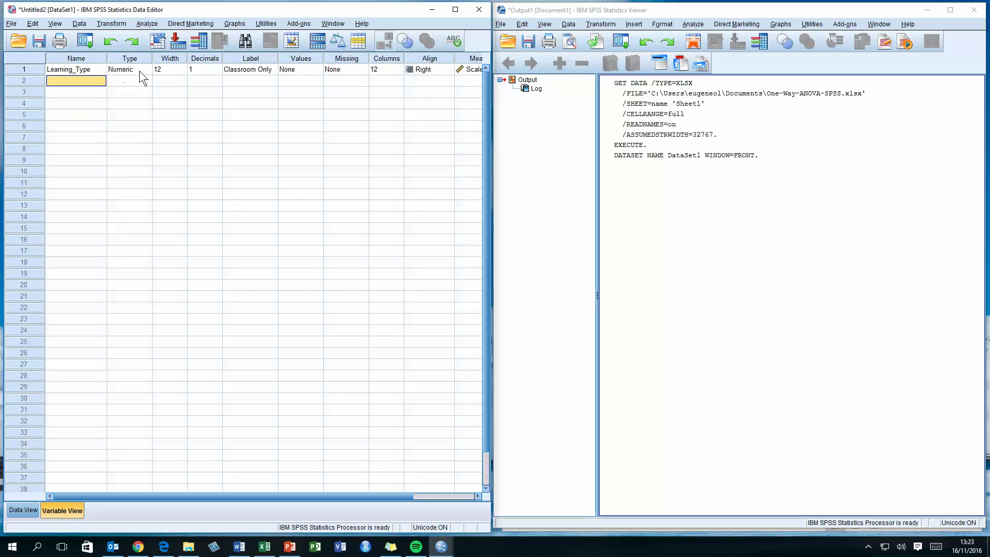
click(139, 70)
click(214, 78)
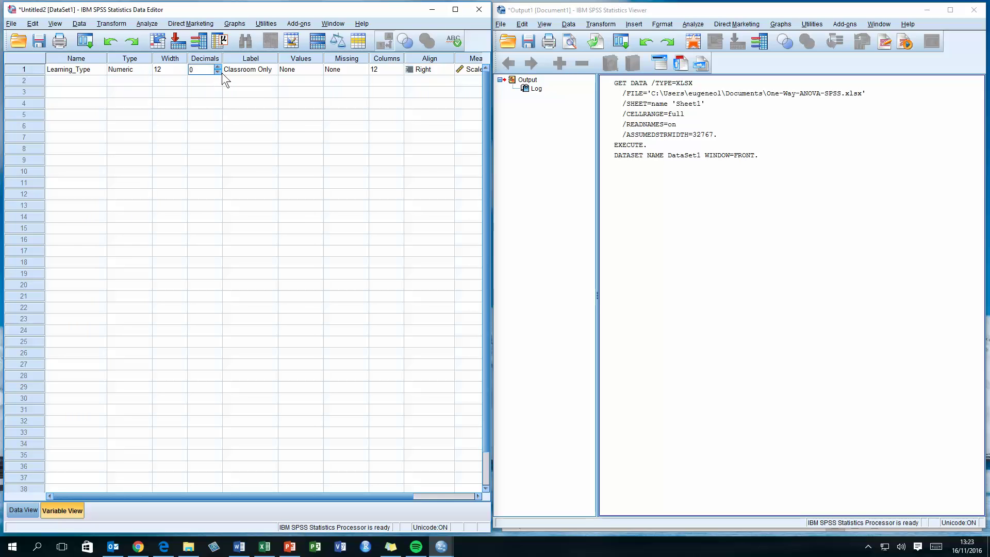
- Clear the label of Learning_Type and add a numeric variable named Groups with 0 decimals
click(259, 71)
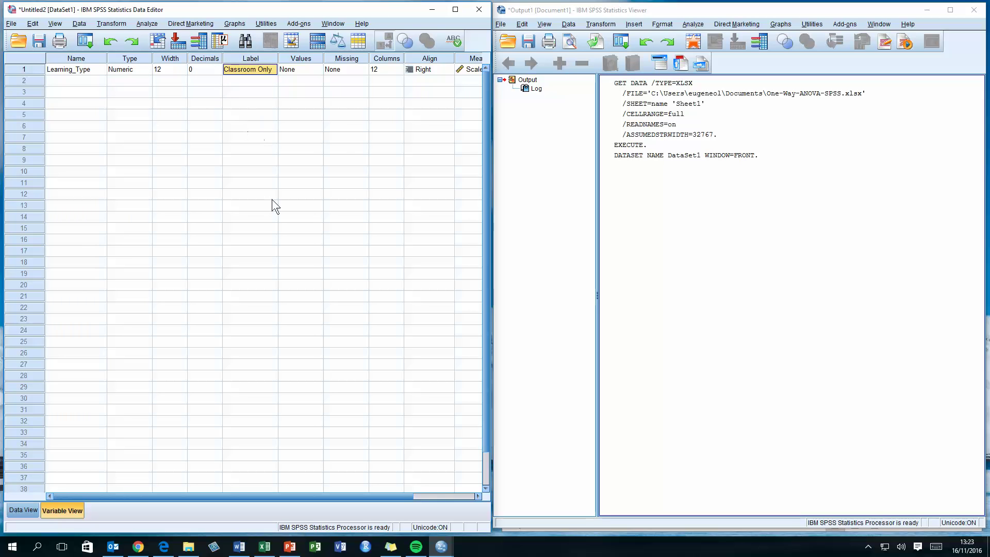
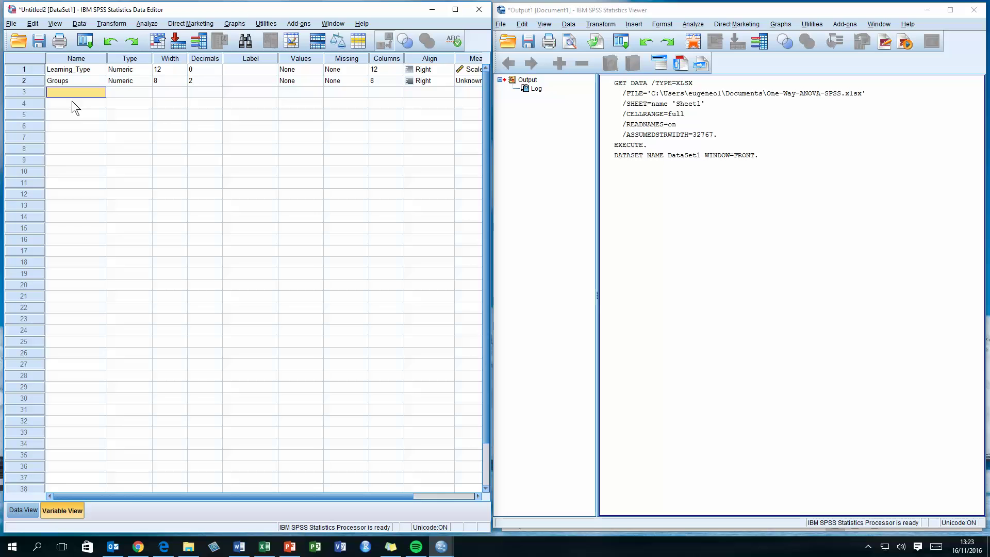
click(218, 81)
click(218, 82)
click(217, 83)
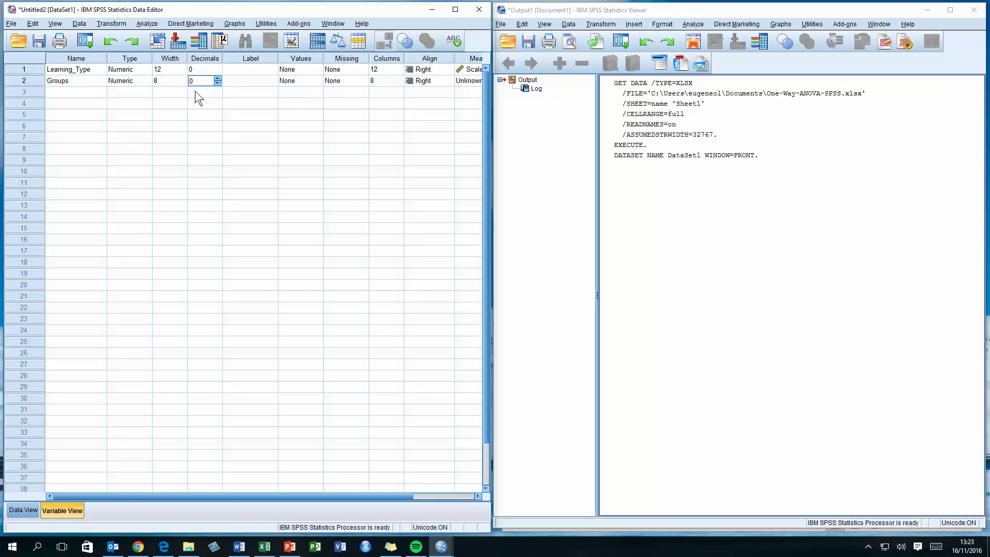
- Start defining value labels for the Groups variable and add 1 = "Classroom Only"
click(289, 83)
click(317, 81)
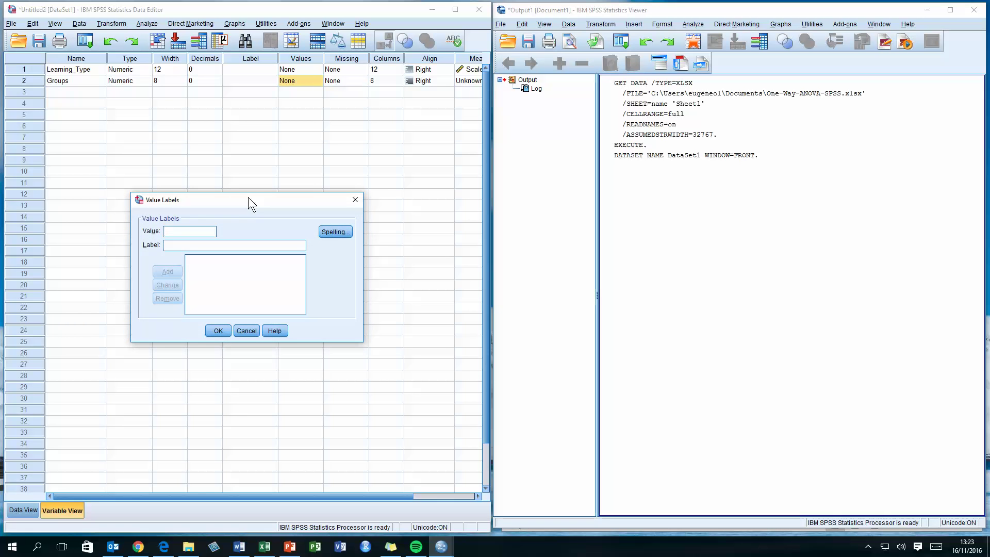
drag(248, 198, 264, 113)
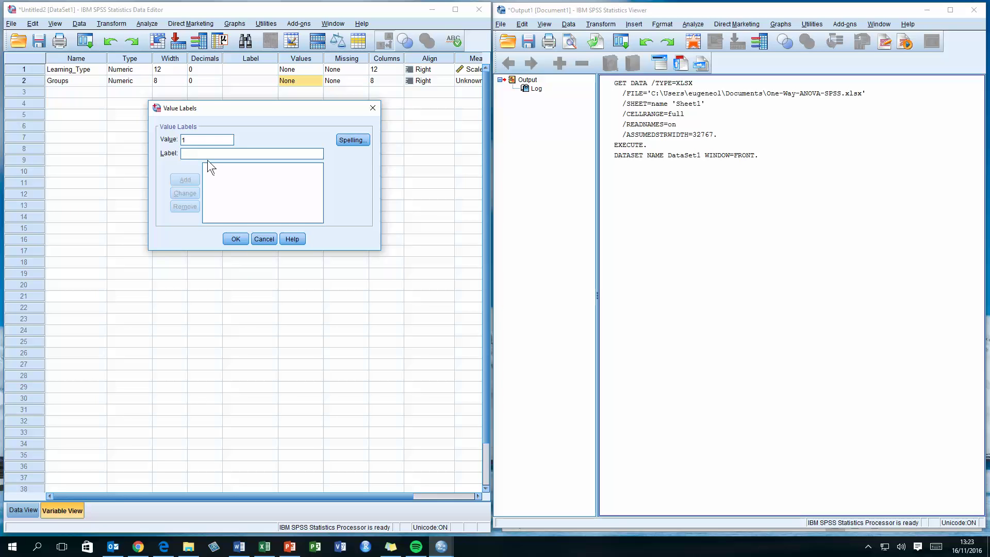
text(Classroom On)
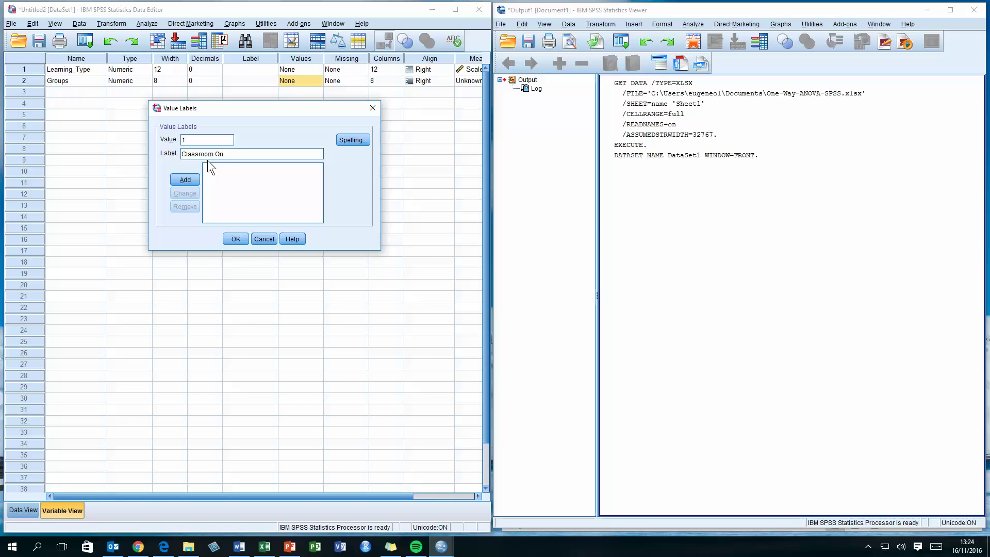
text(ly)
key(Return)
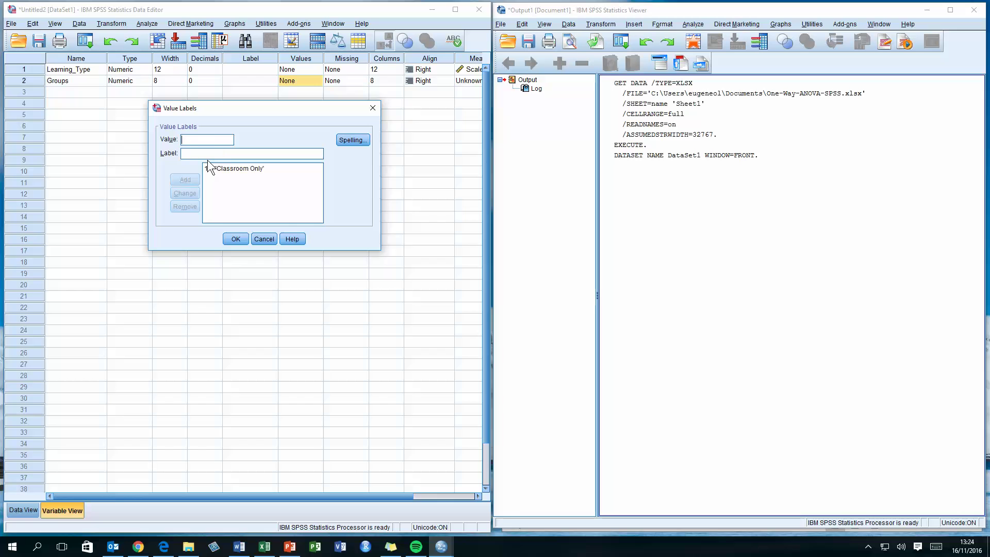
- Add the Groups value labels 2 = "Online Only" and 3 = "Blended Learning", and apply the label set
click(204, 141)
text(2)
text(Online Only)
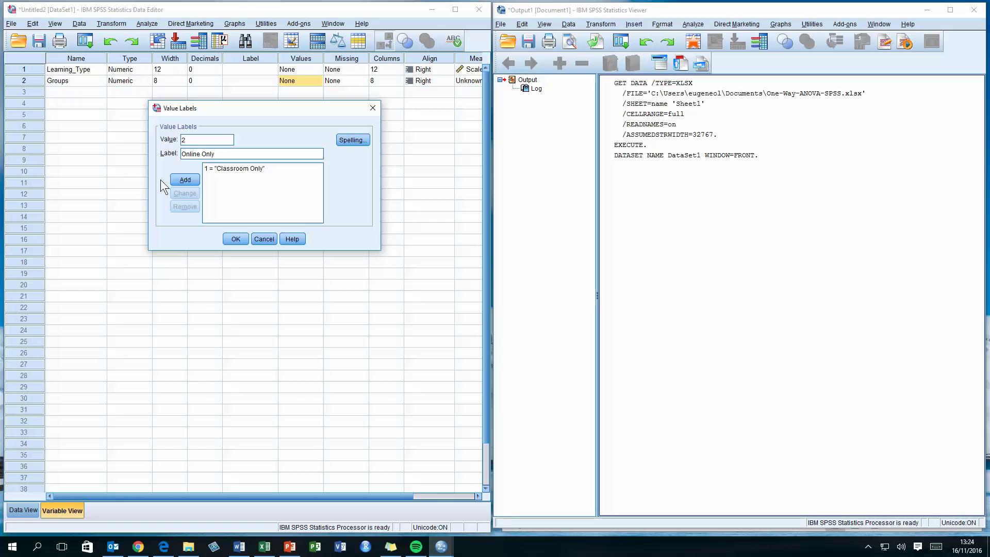
click(184, 180)
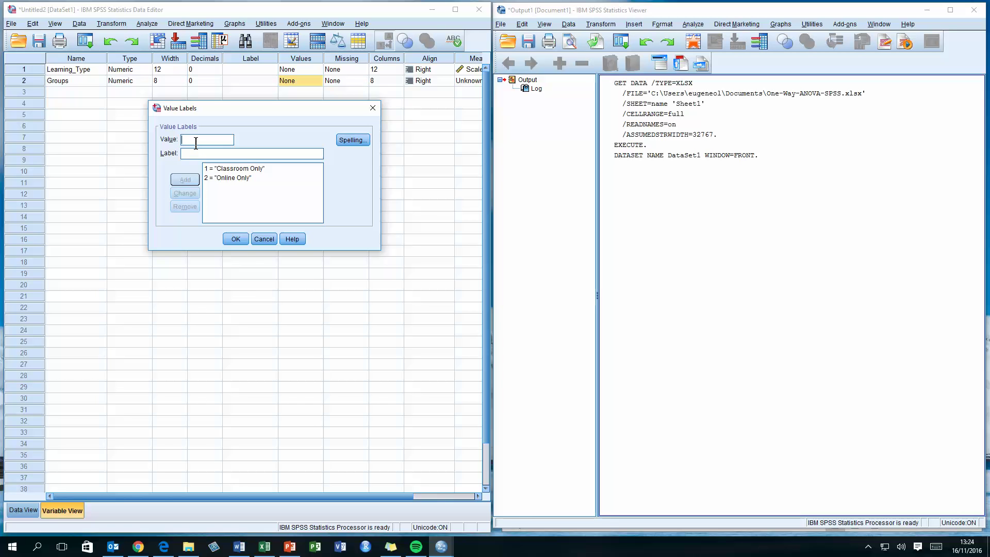
text(3)
text(Blend)
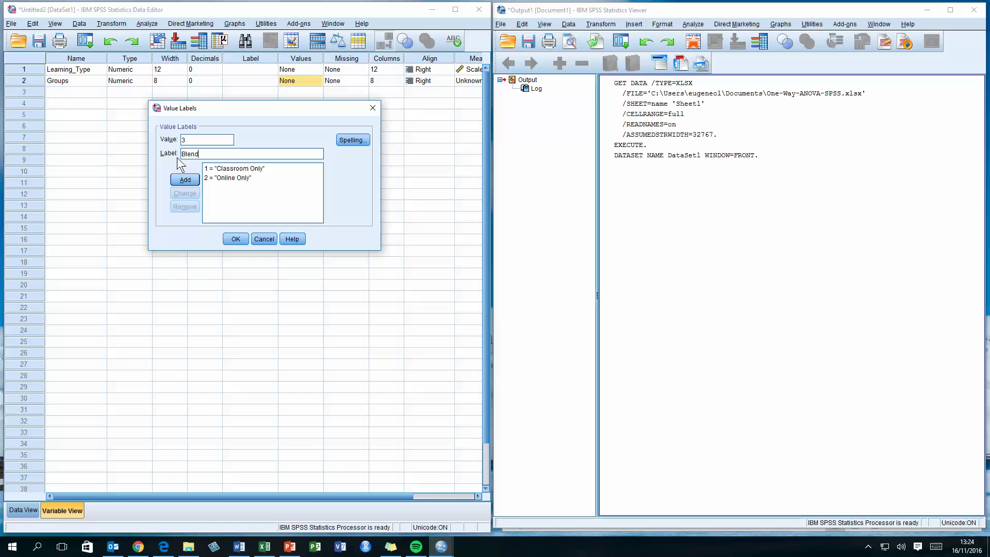
text(ed Learning)
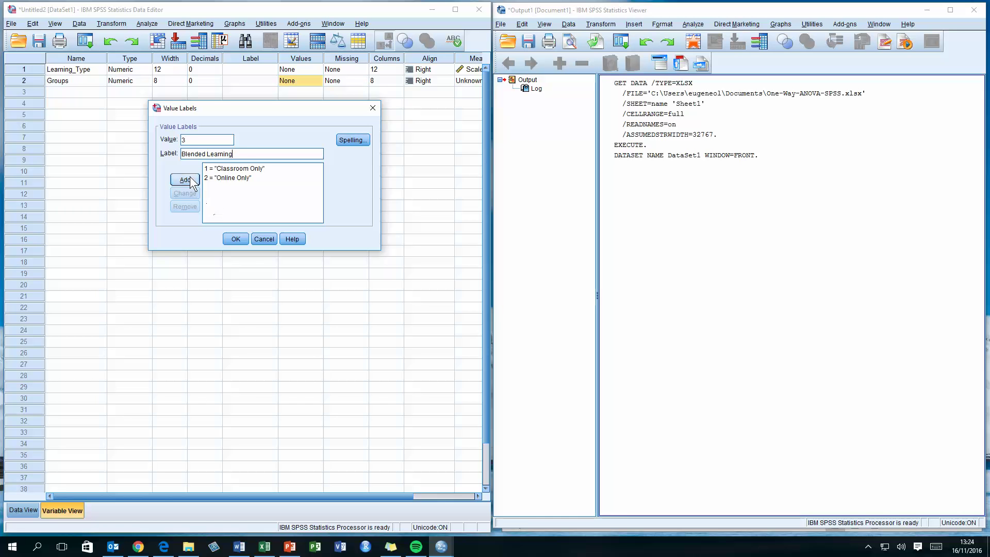
click(188, 181)
key(Tab)
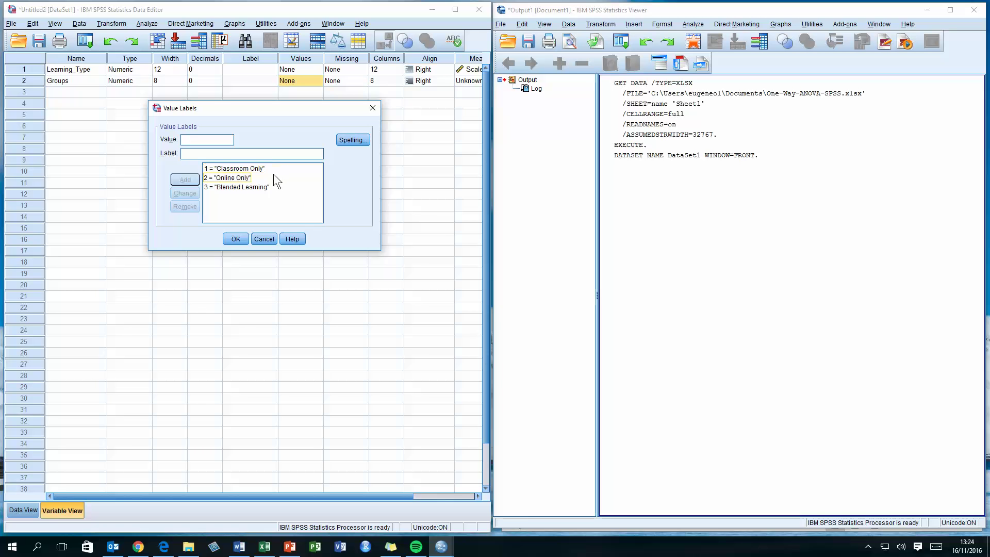
click(238, 238)
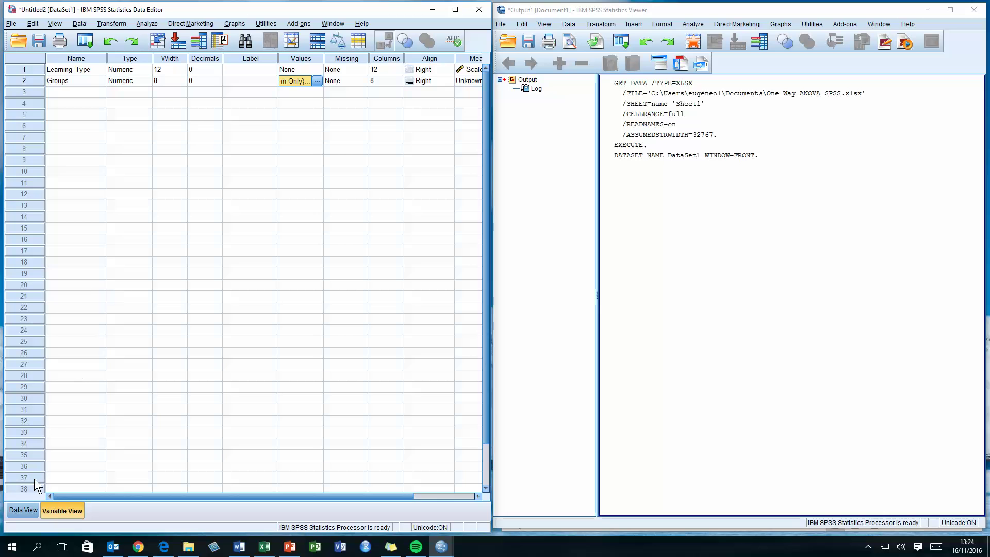
- Fill Groups in data rows 1 to 10 with code 1, Classroom Only
click(25, 509)
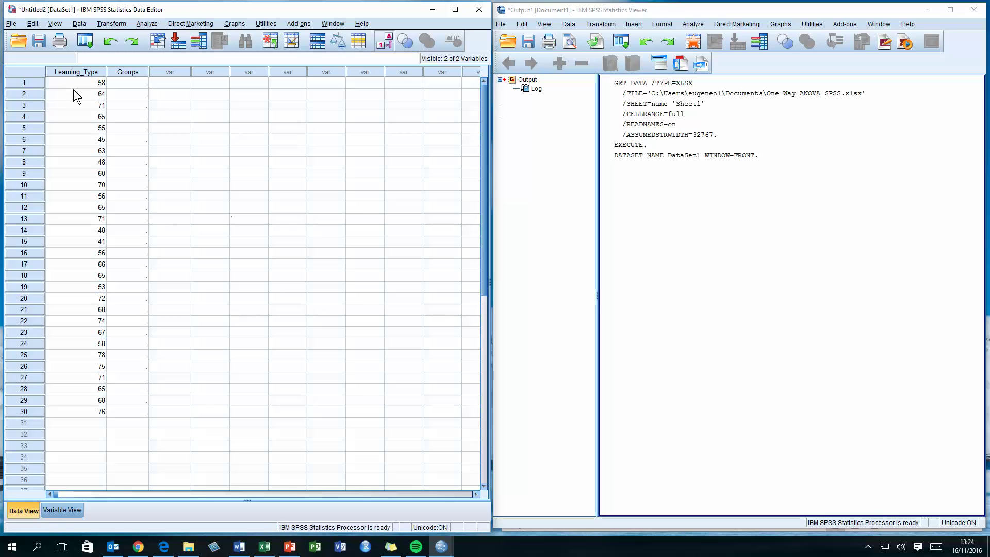
click(138, 83)
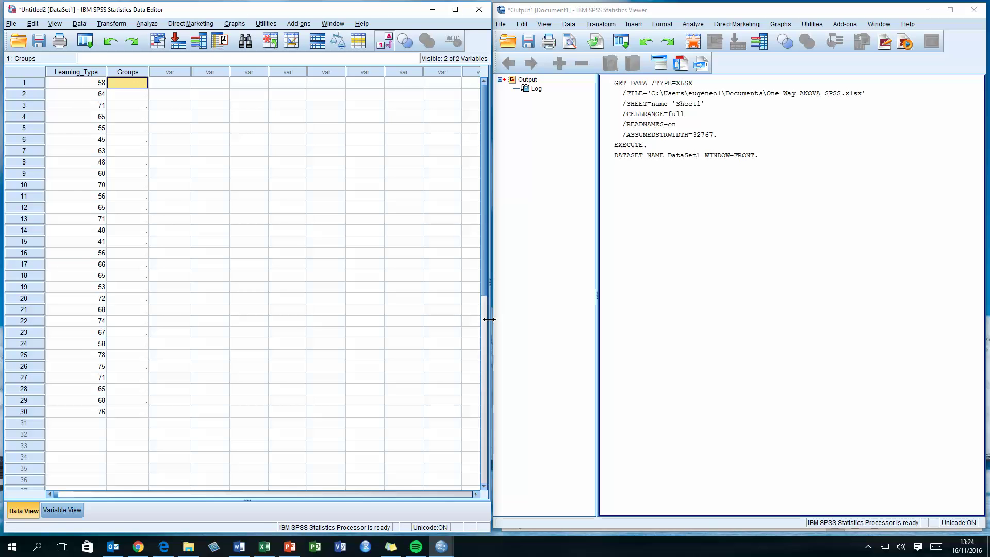
text(Classroom)
key(Return)
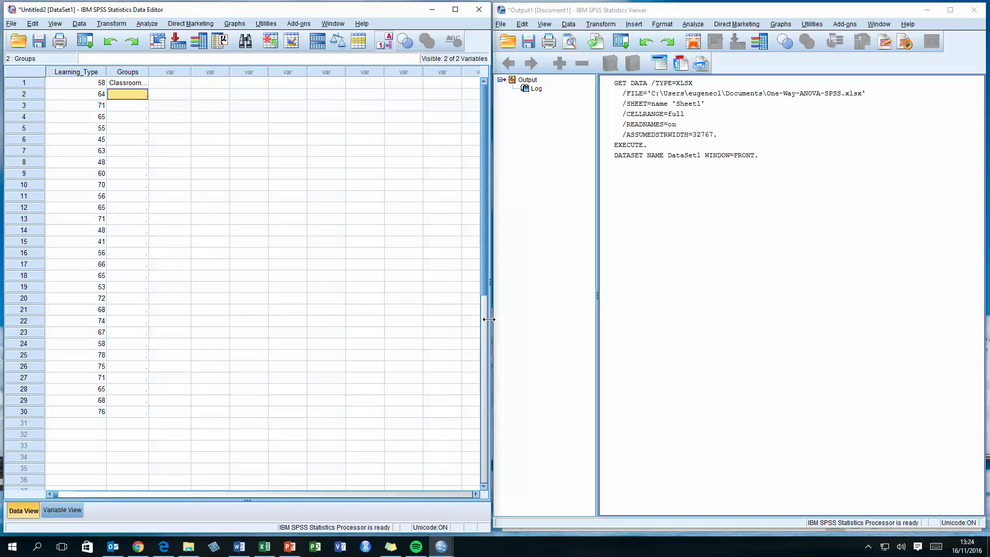
text(Classroom)
key(Return)
text(Classroom)
key(Return)
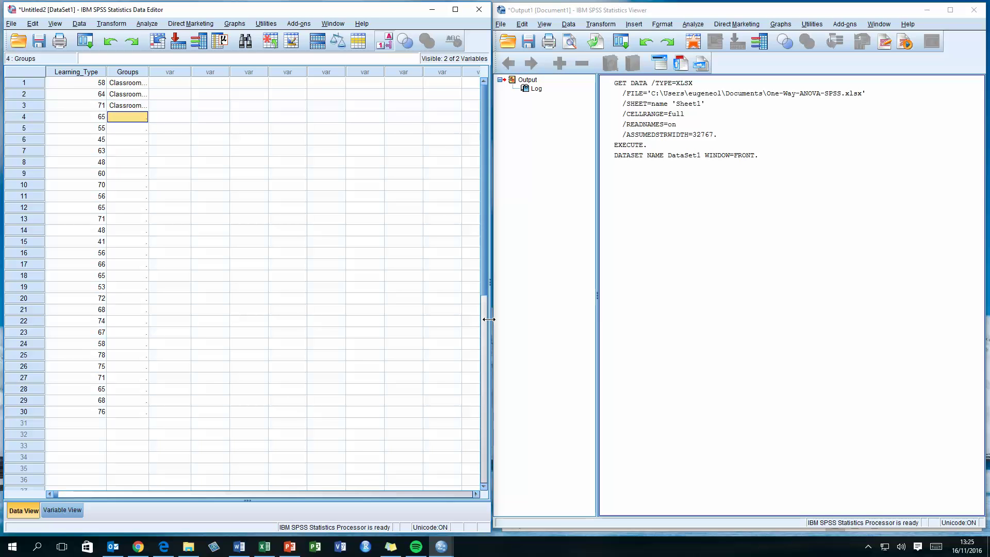
text(Classroom)
key(Return)
text(Classroom)
key(Return)
text(Classroom)
key(Return)
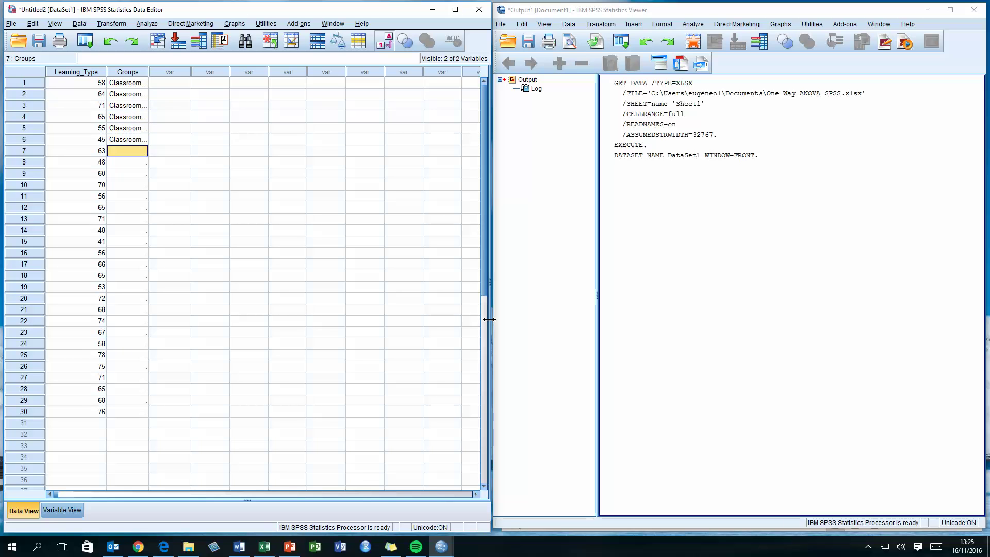
text(Classroom)
key(Return)
text(Classroom)
key(Return)
text(Classroom)
key(Return)
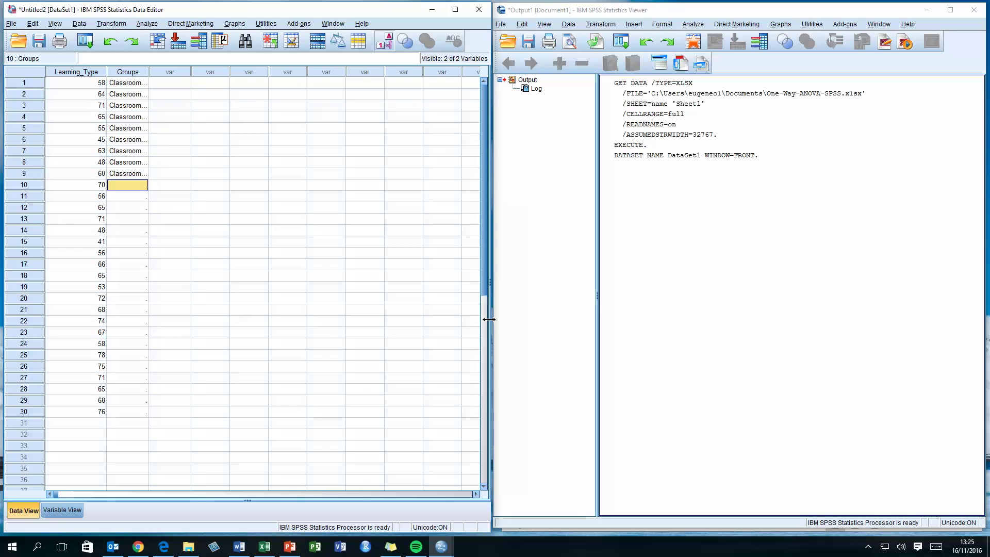
text(11)
key(Return)
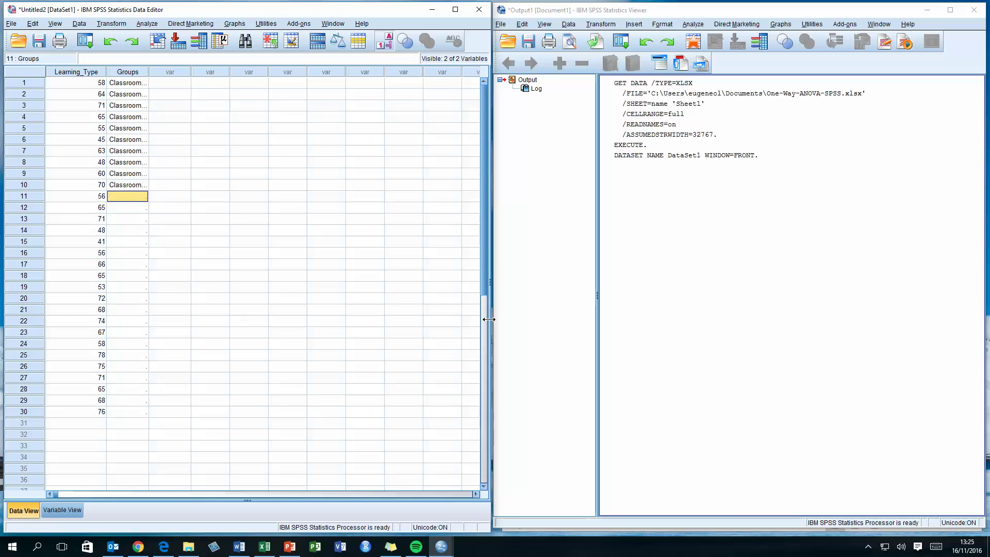
- Fill Groups in data rows 11 to 20 with code 2, Online Only
text(2)
key(Return)
text(2)
key(Return)
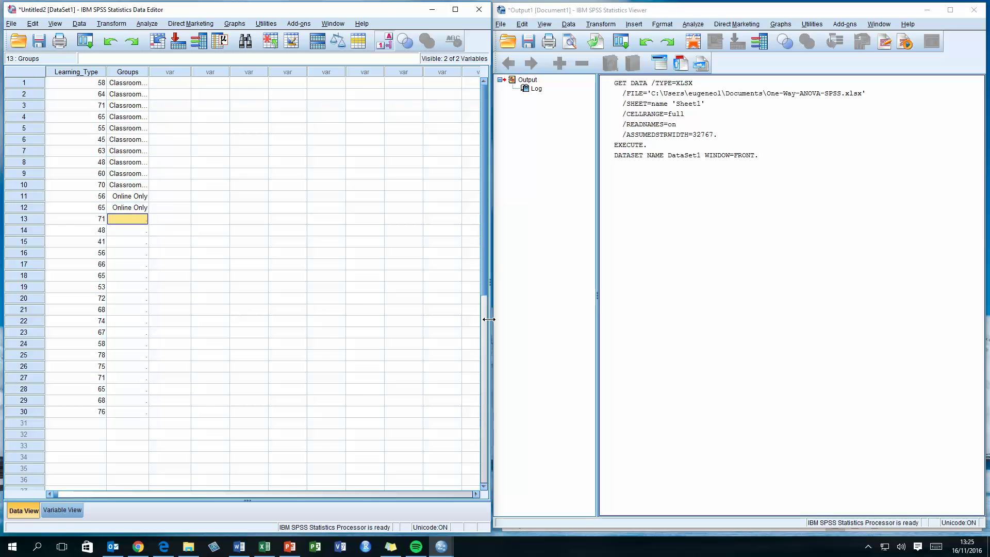
text(2)
key(Return)
text(2)
key(Return)
text(2)
key(Return)
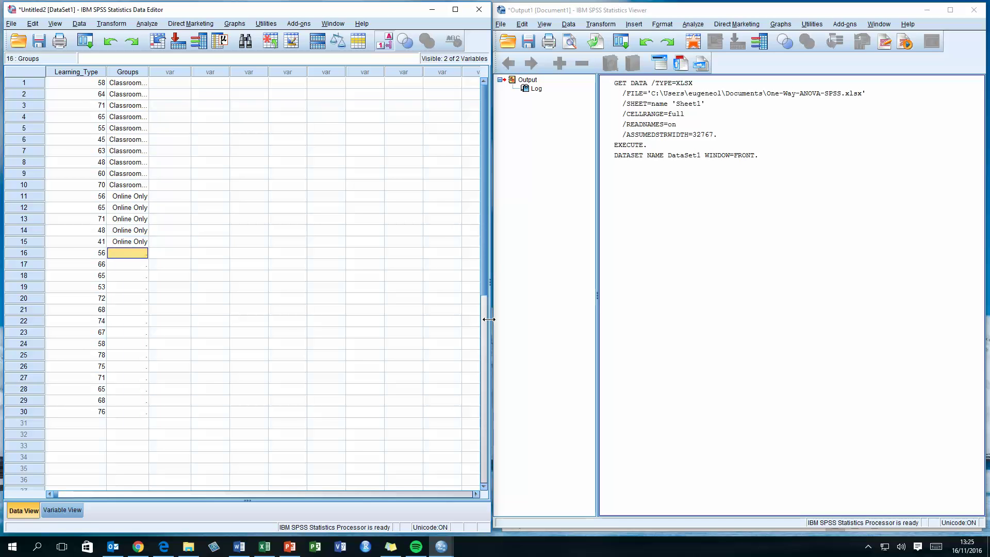
text(2)
key(Return)
text(2)
key(Return)
text(2)
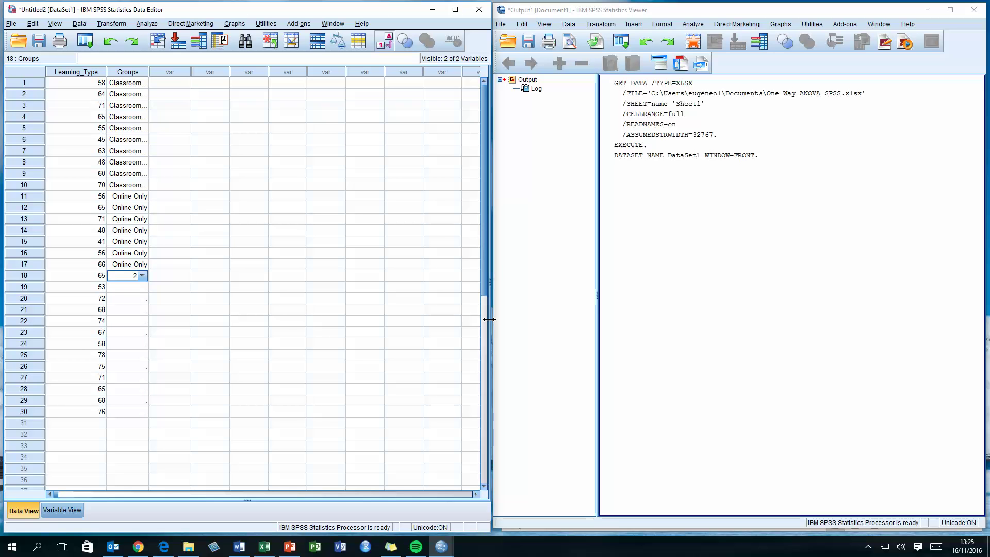
key(Return)
text(2)
key(Return)
text(2)
key(Return)
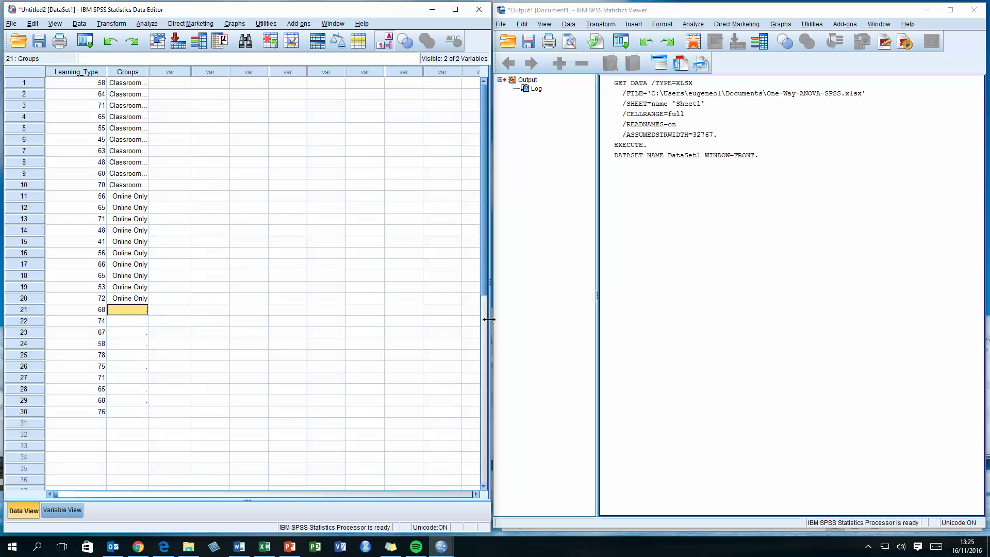
- Fill Groups in data rows 21 to 30 with code 3, Blended Learning
text(3)
key(Return)
text(3)
key(Return)
text(3)
key(Return)
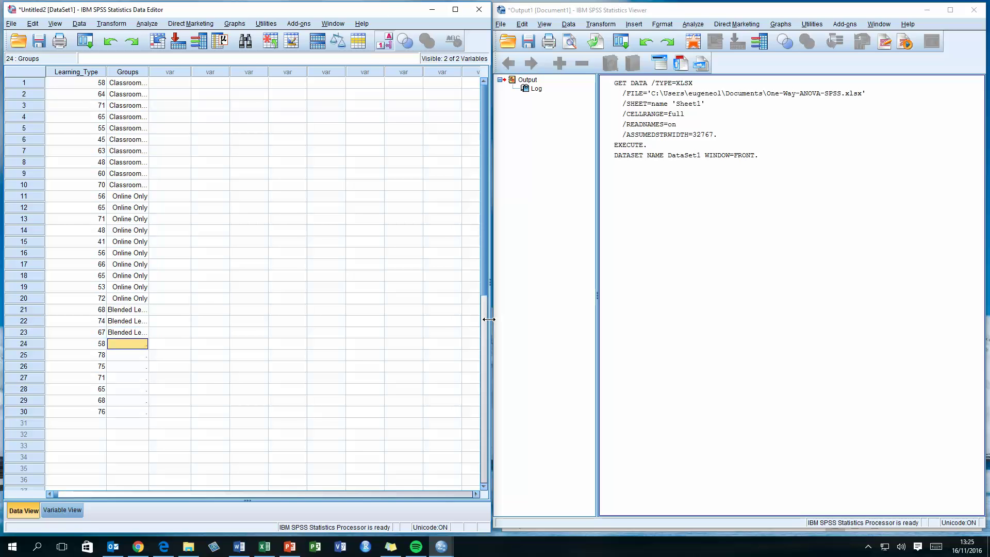
text(3)
key(Return)
text(33)
key(Return)
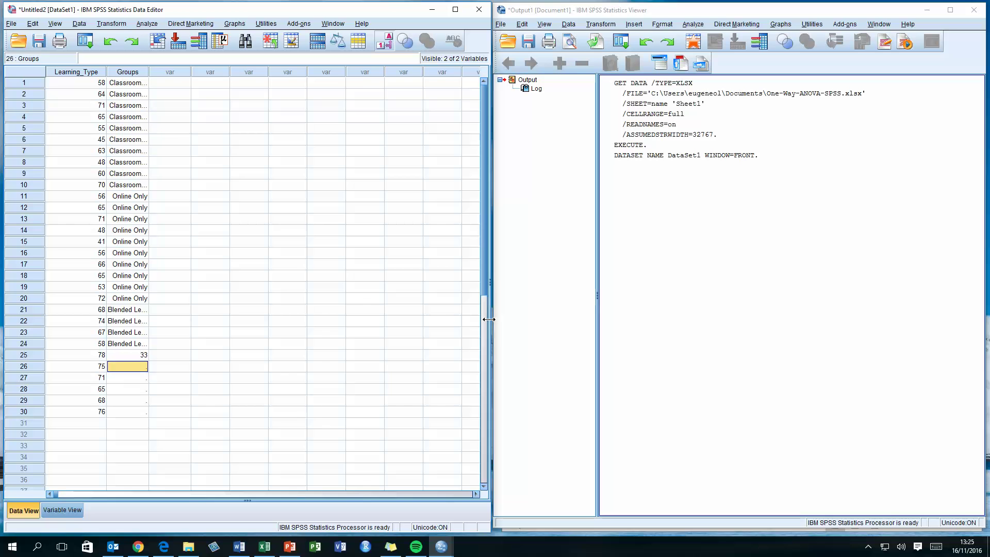
key(Up)
text(3)
key(Return)
text(3)
key(Return)
text(3)
key(Return)
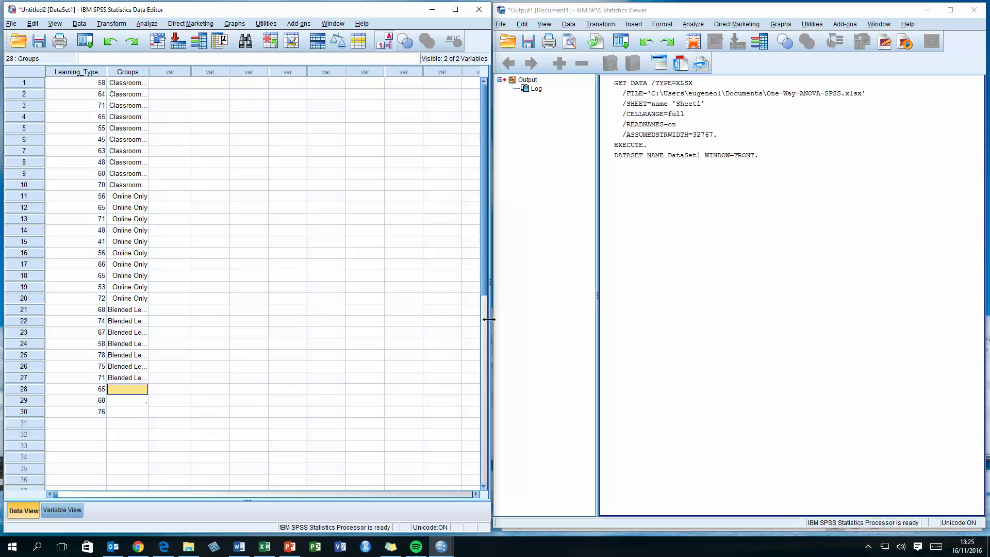
text(3)
key(Return)
text(3)
key(Return)
text(3)
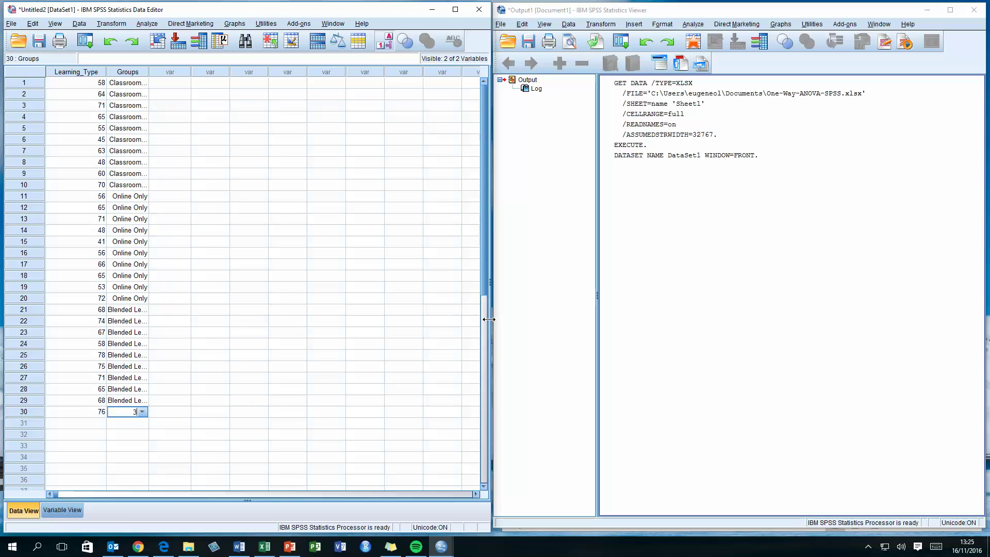
key(Return)
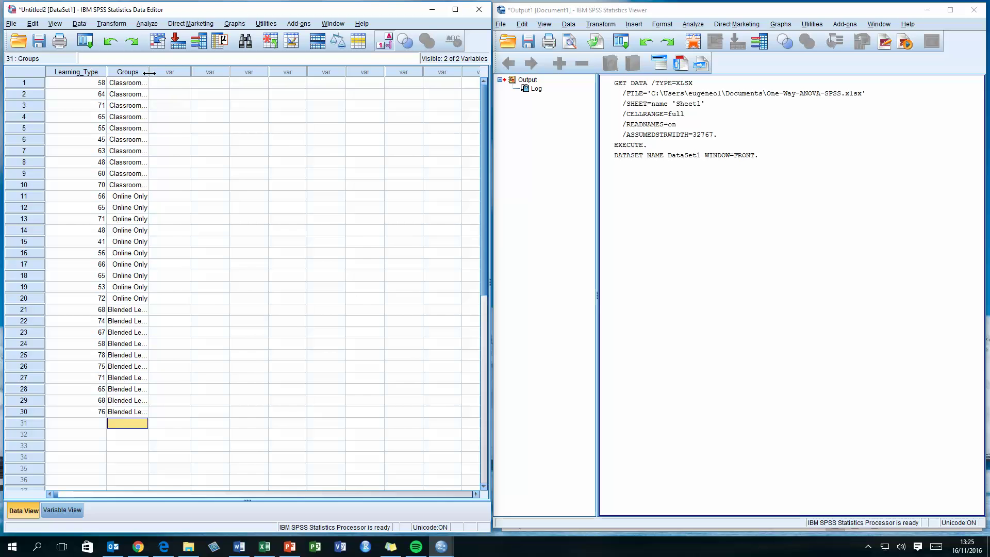
- Widen the Groups column to fit its full labels, and switch between value labels and numeric codes to check the coding, ending with labels shown
drag(150, 73, 155, 190)
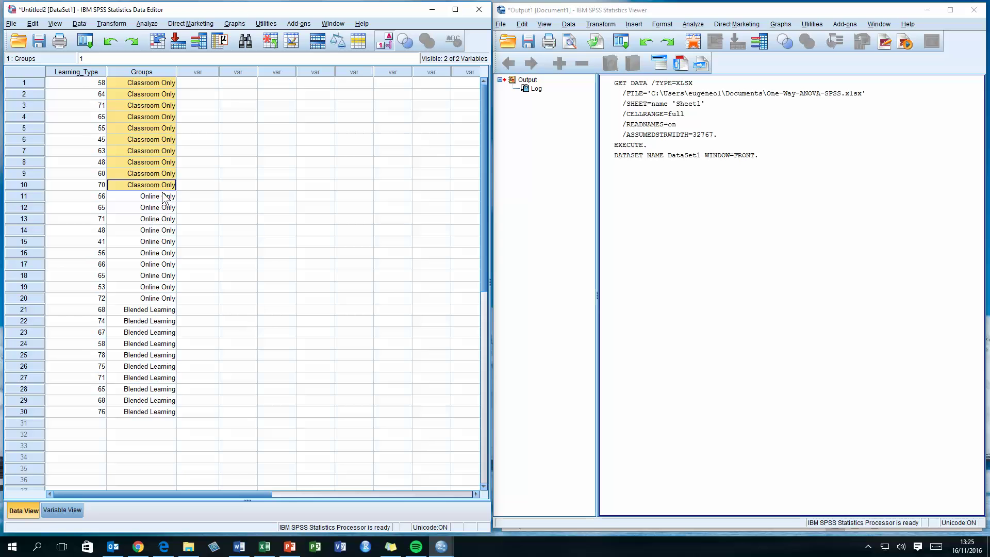
drag(163, 196, 146, 410)
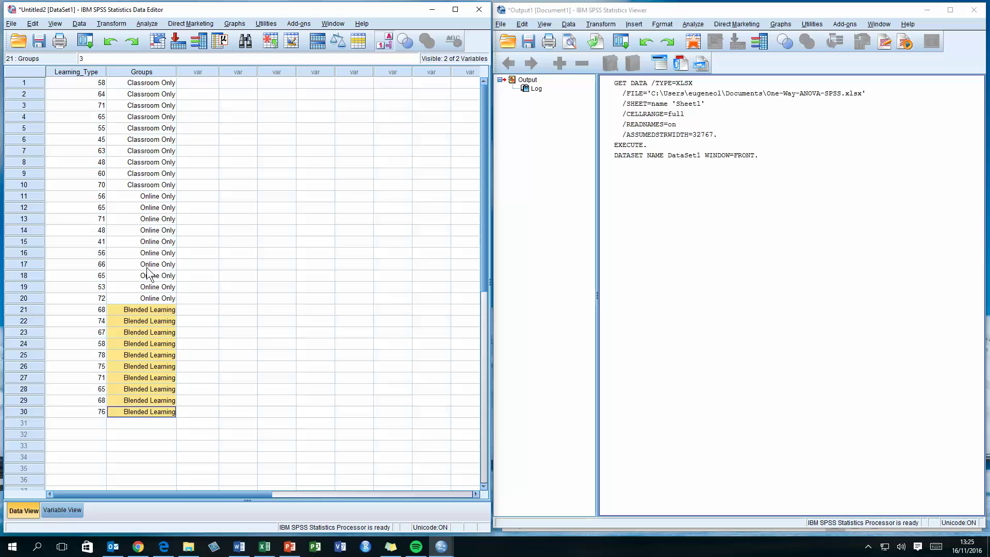
click(388, 43)
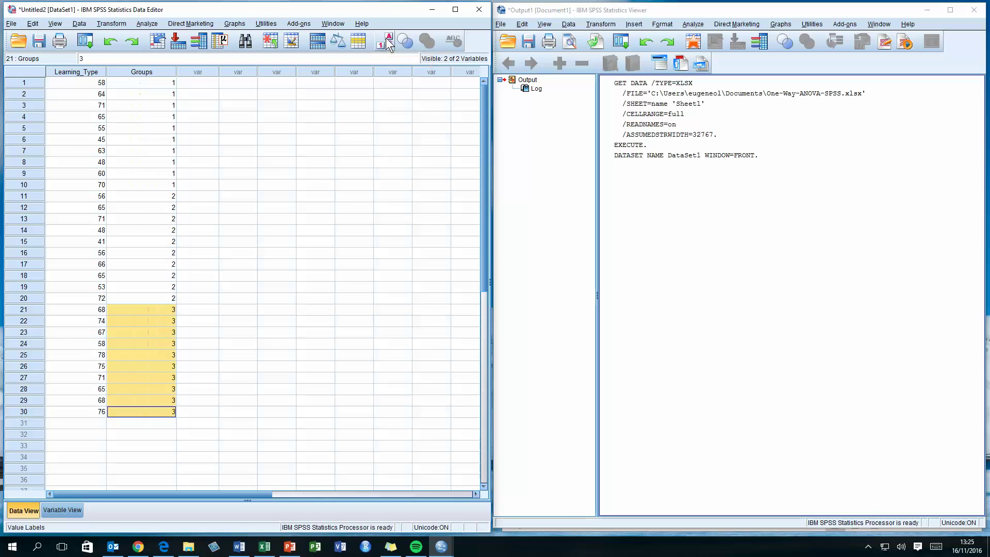
click(388, 42)
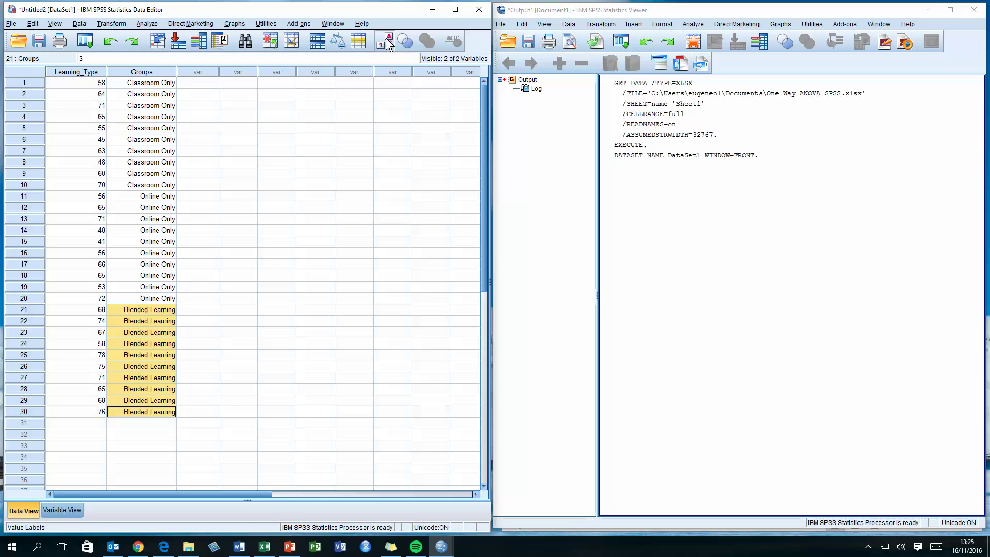
click(388, 43)
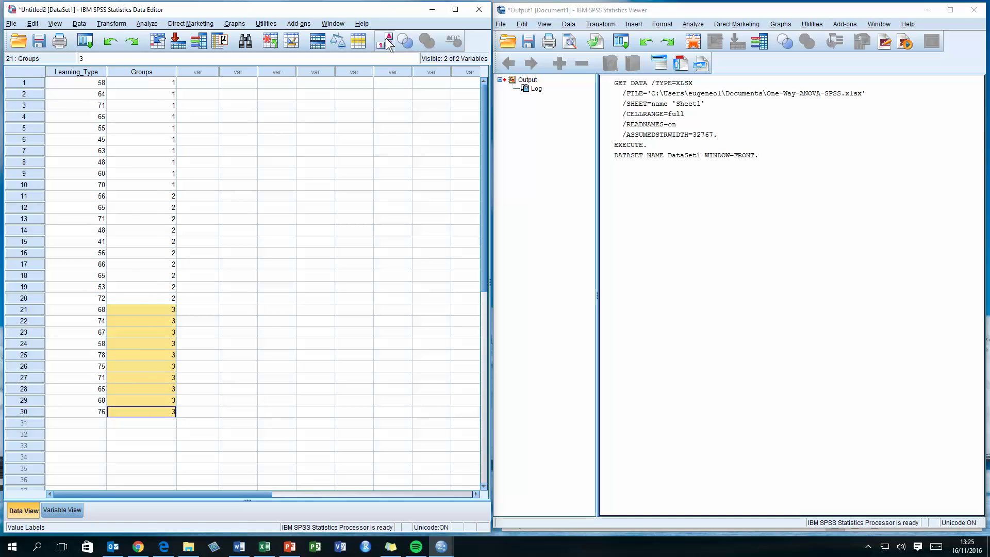
click(388, 43)
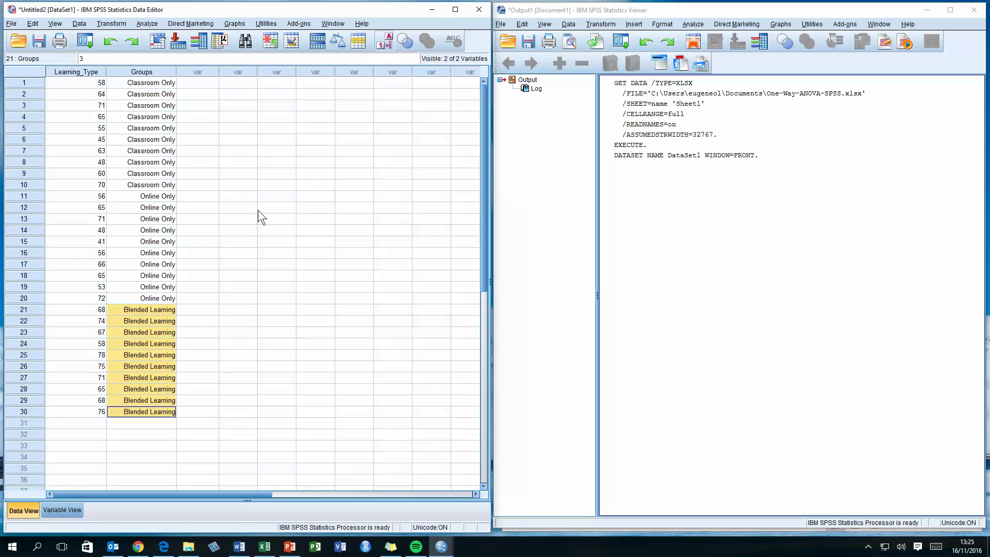
- Run a one-way ANOVA with Learning_Type as the dependent variable and Groups as the factor
click(213, 160)
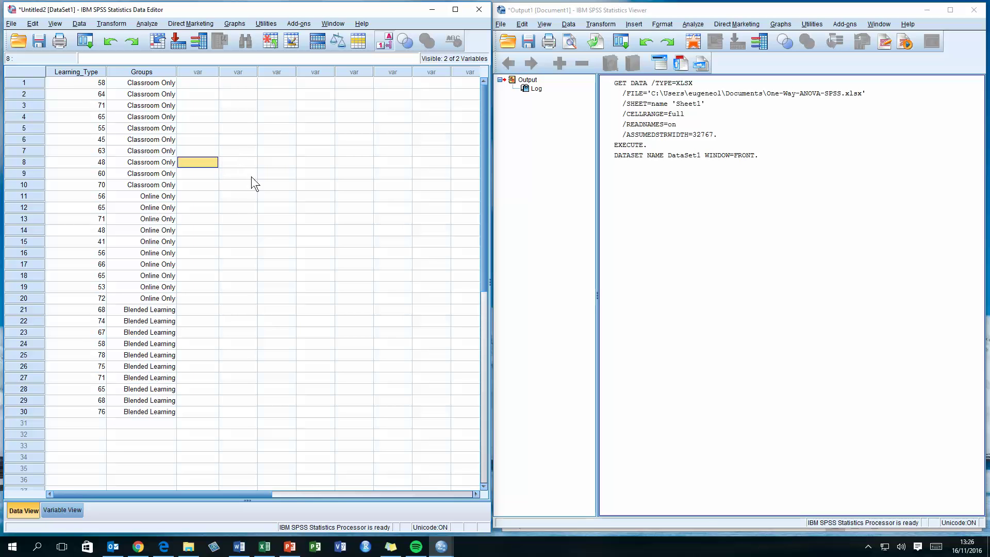
click(148, 24)
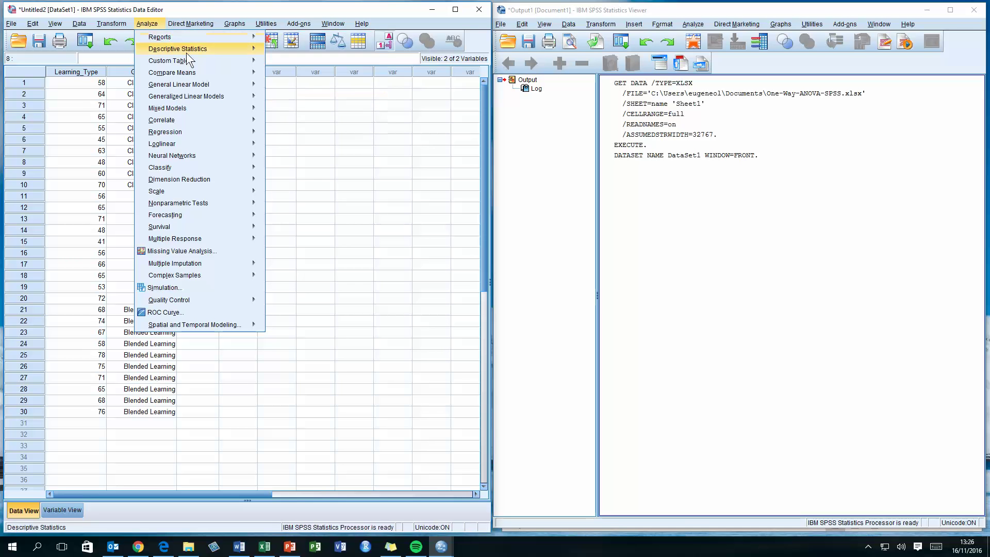
mouse_move(201, 73)
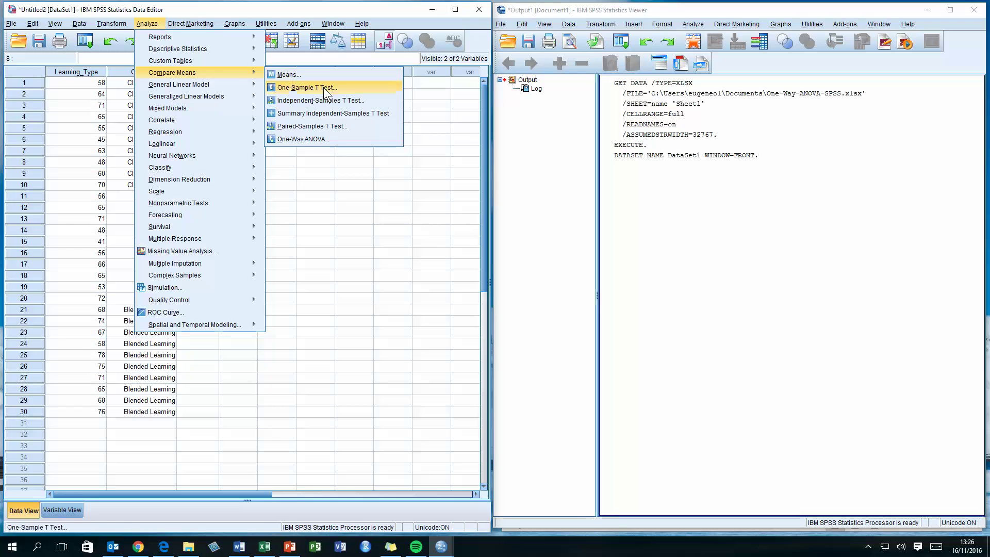
click(335, 138)
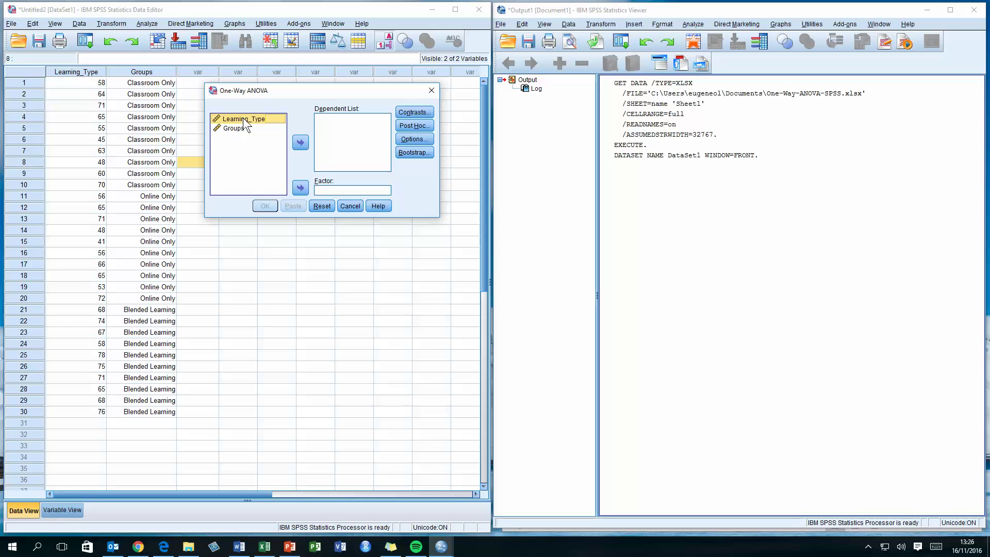
drag(242, 119, 324, 121)
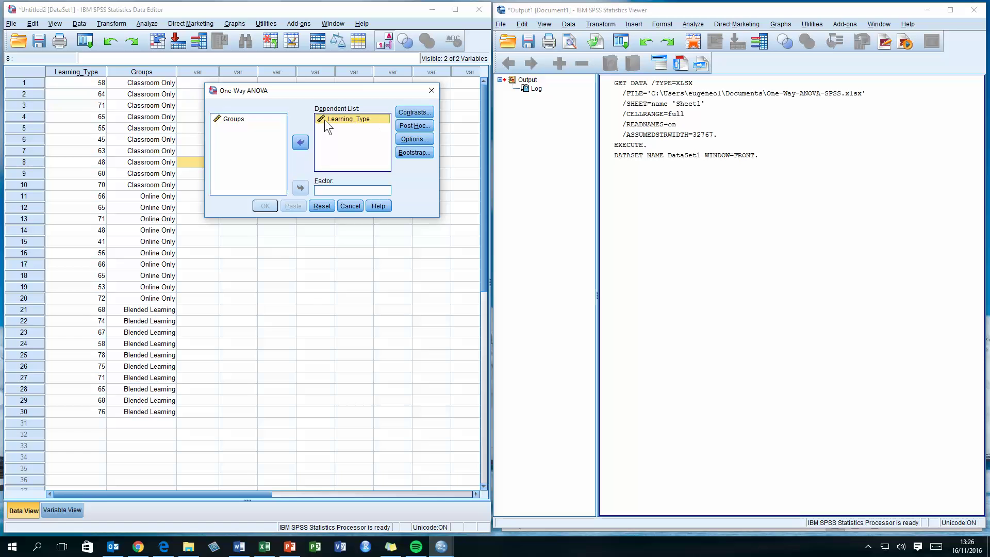
click(235, 119)
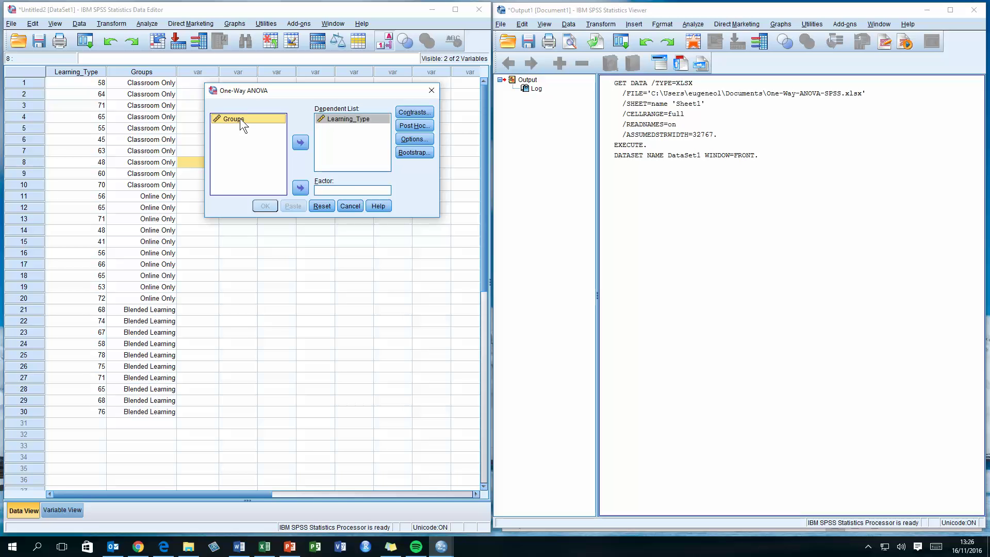
drag(240, 119, 328, 192)
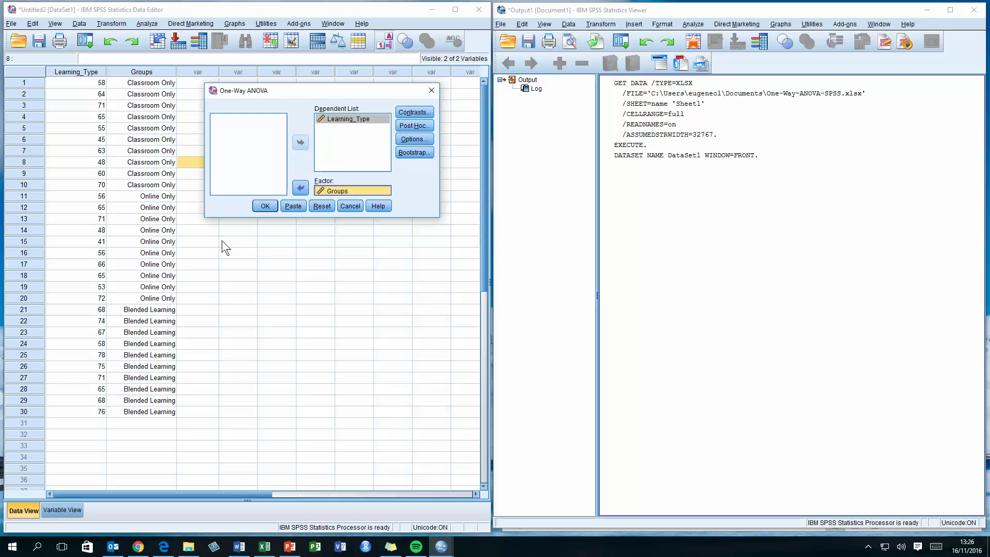
click(265, 206)
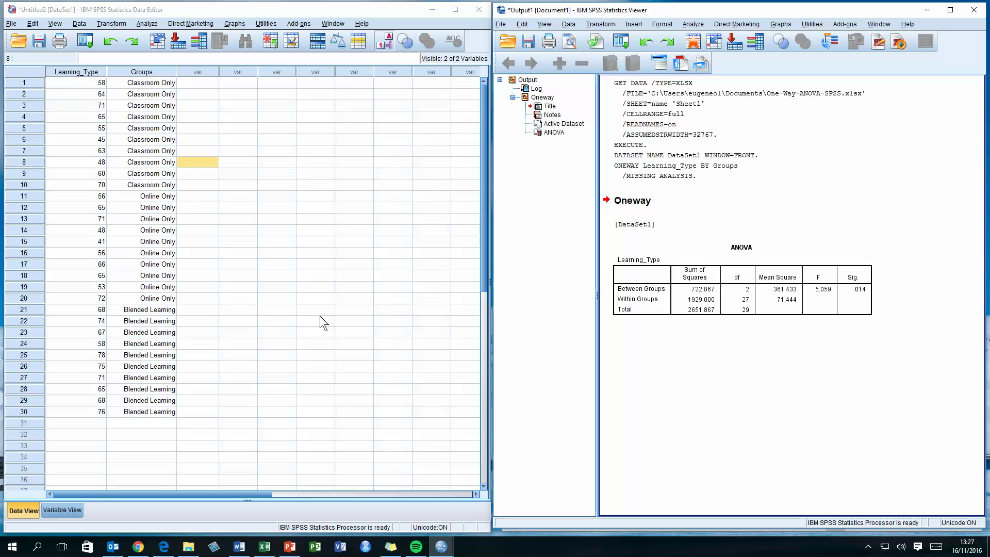
- Rerun the one-way ANOVA of Learning_Type by Groups with the Tukey post hoc test for multiple comparisons added
click(244, 9)
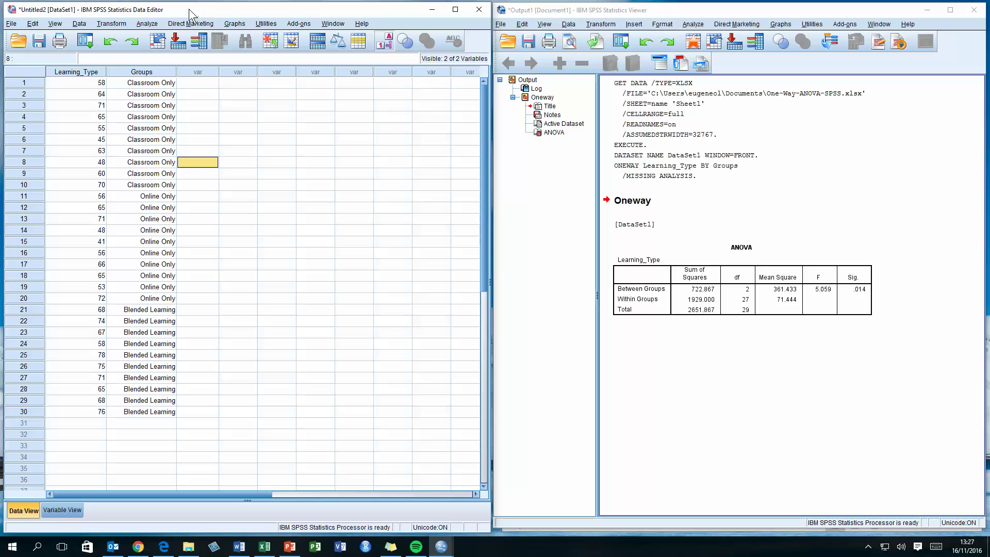
click(149, 24)
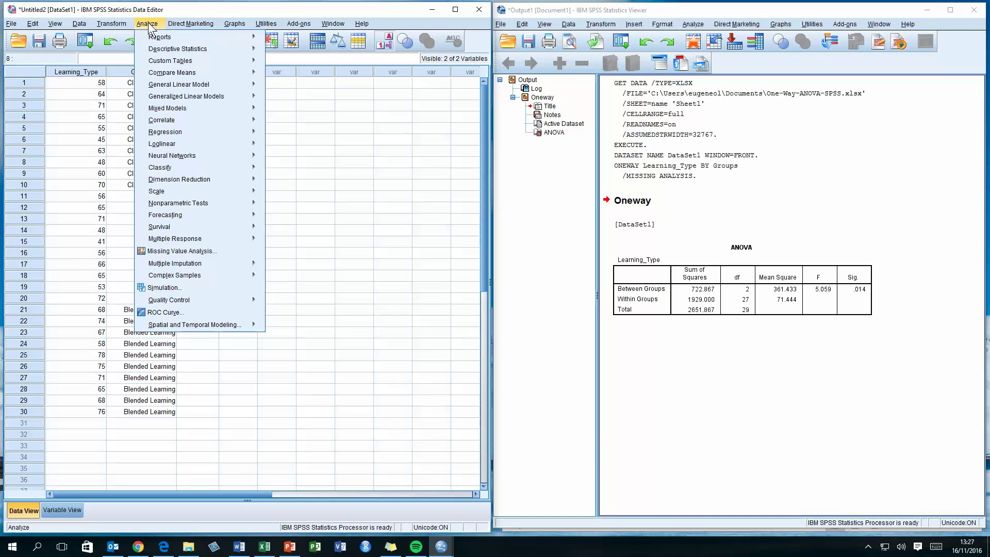
mouse_move(185, 78)
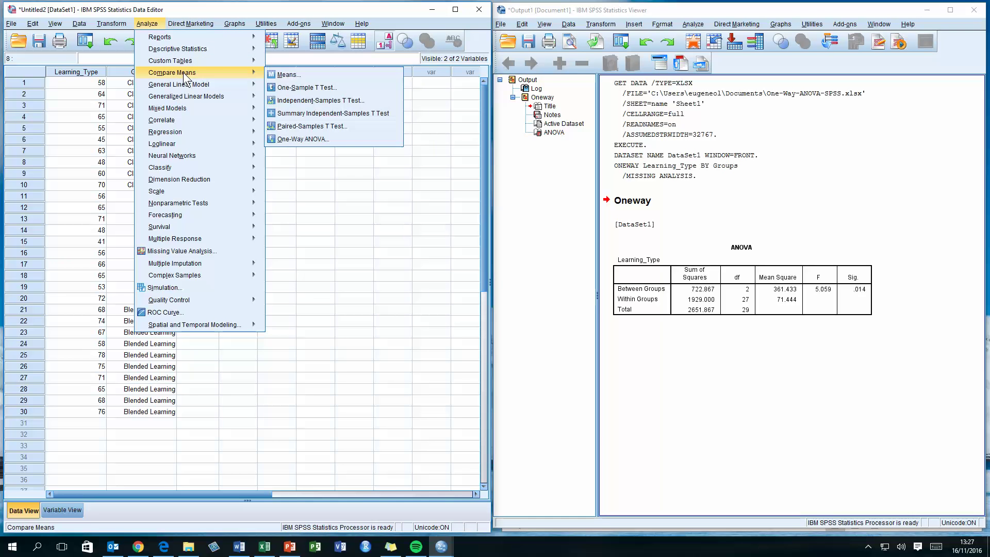
click(306, 141)
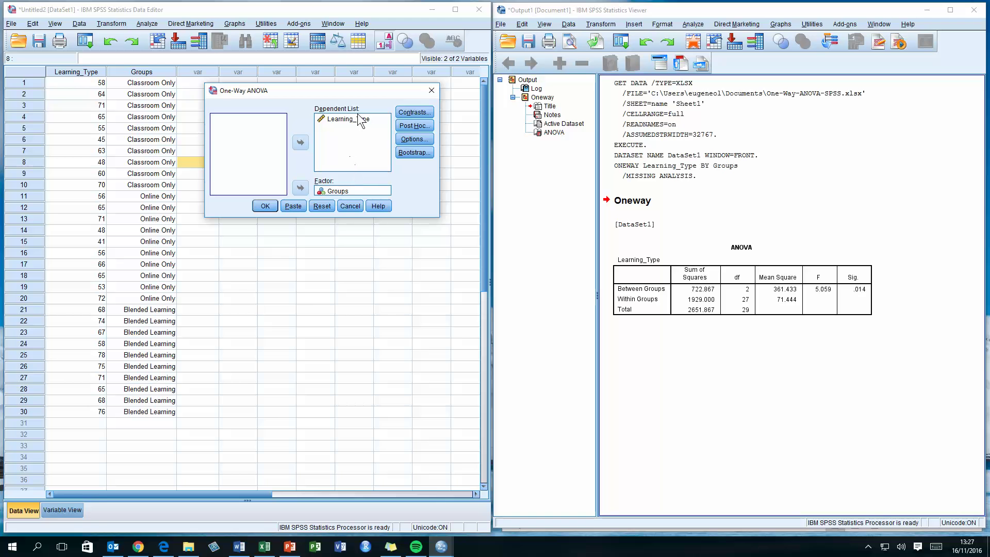
click(414, 126)
drag(426, 199, 290, 232)
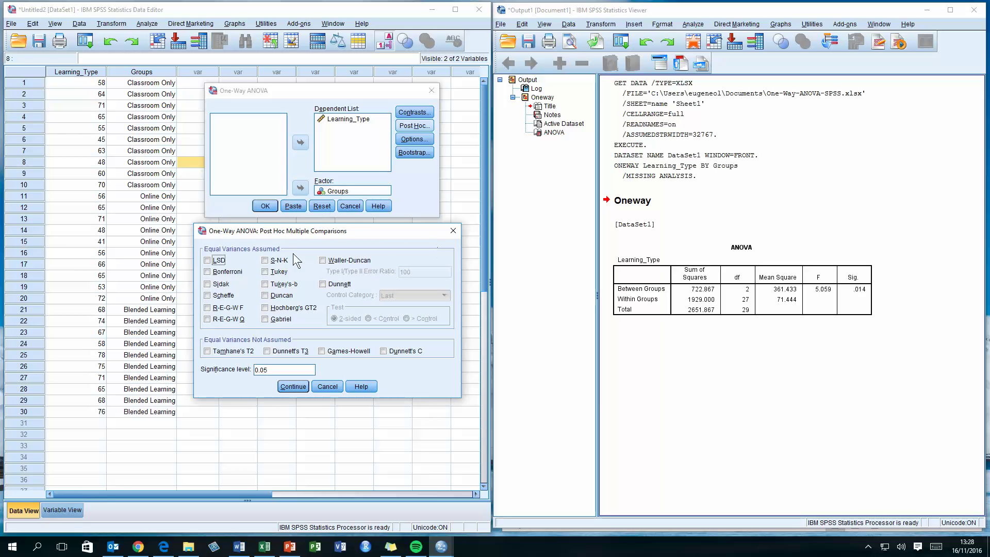
click(266, 273)
click(295, 385)
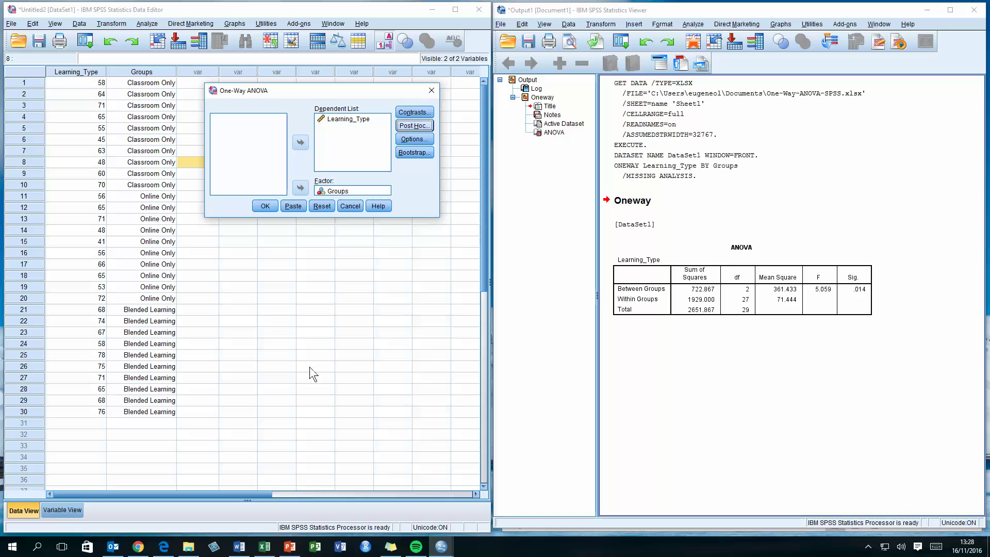
click(265, 207)
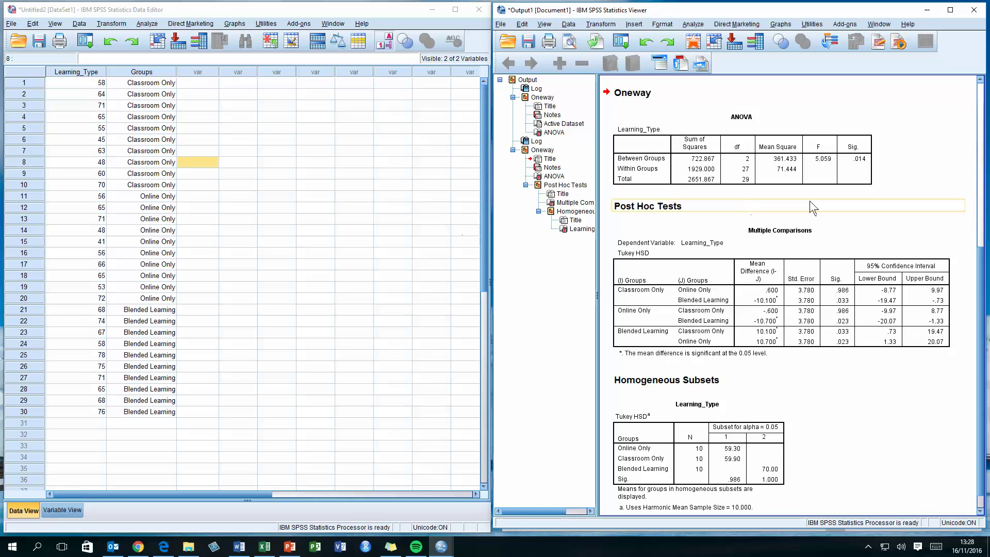